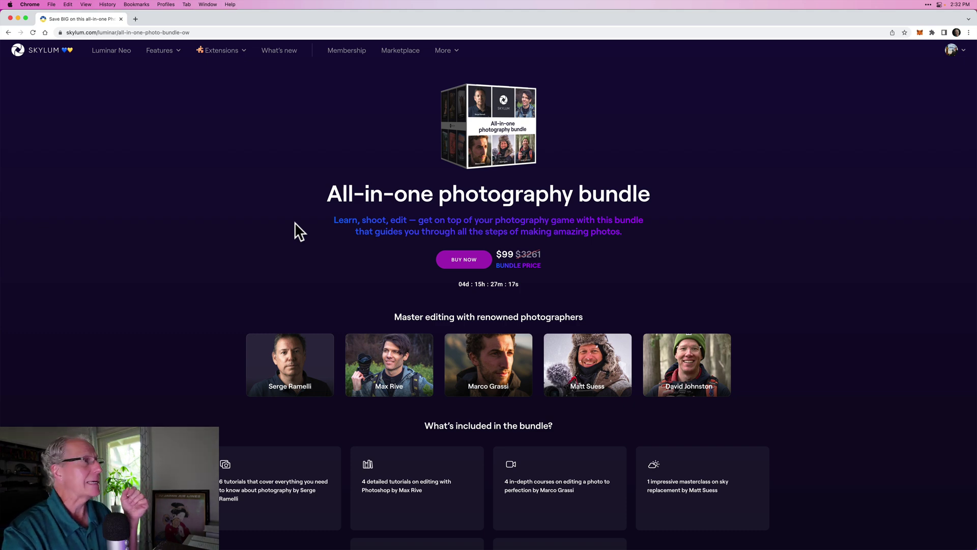
click(120, 18)
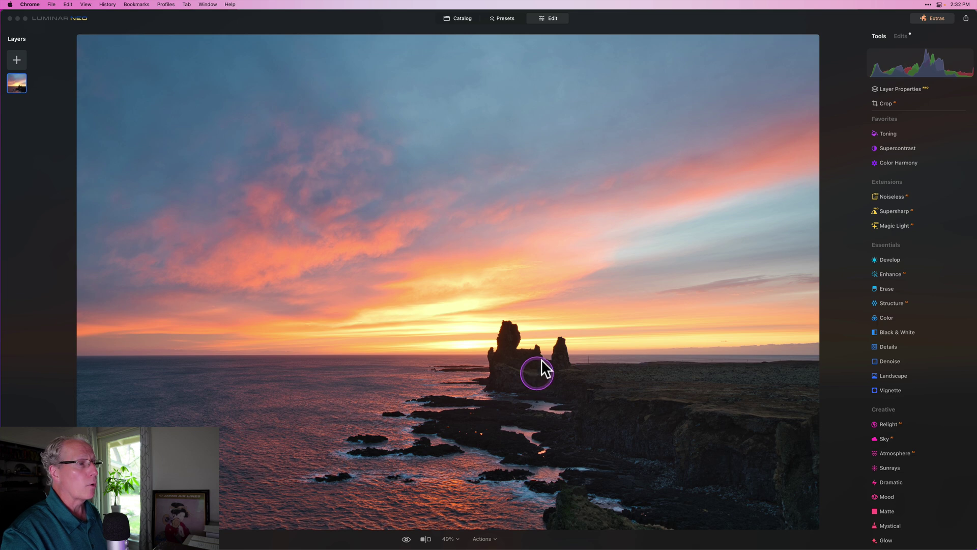
click(614, 271)
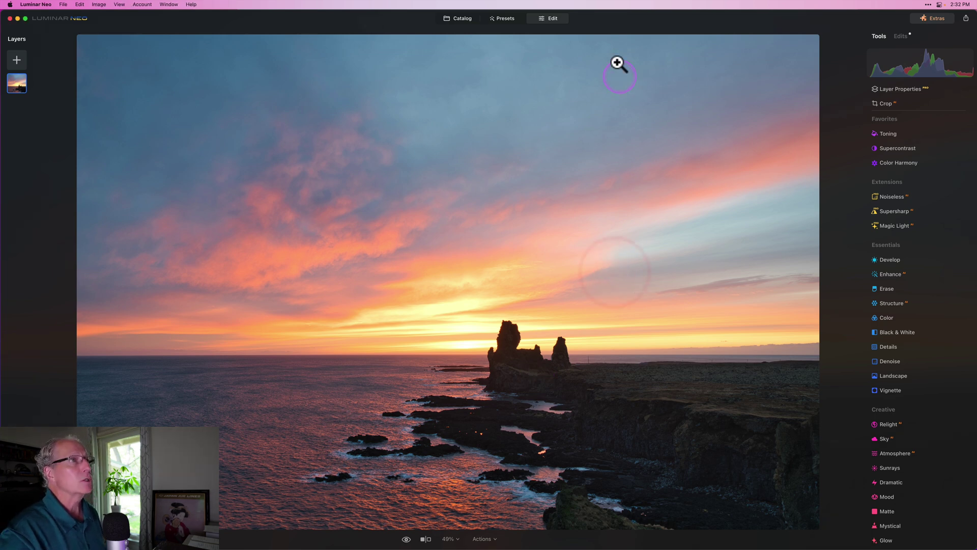
key(backslash)
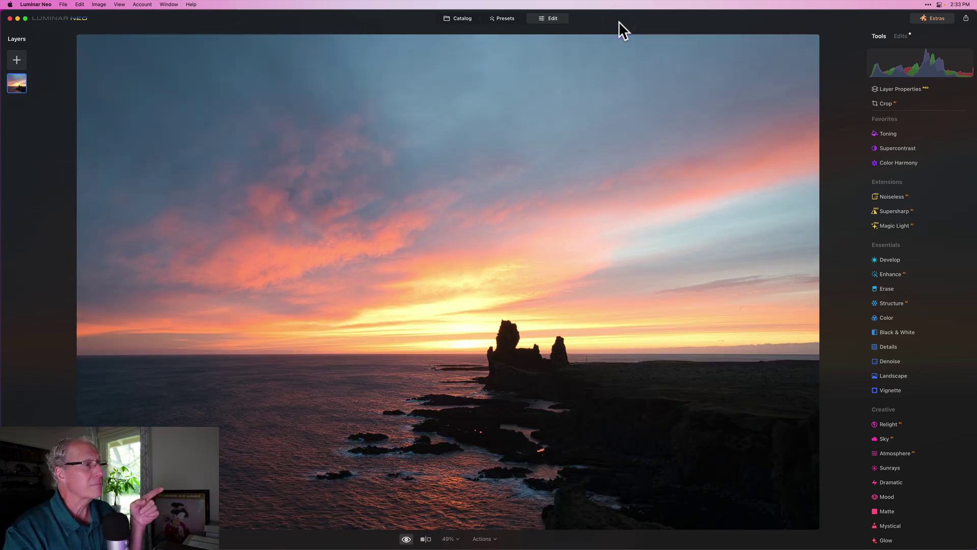
key(backslash)
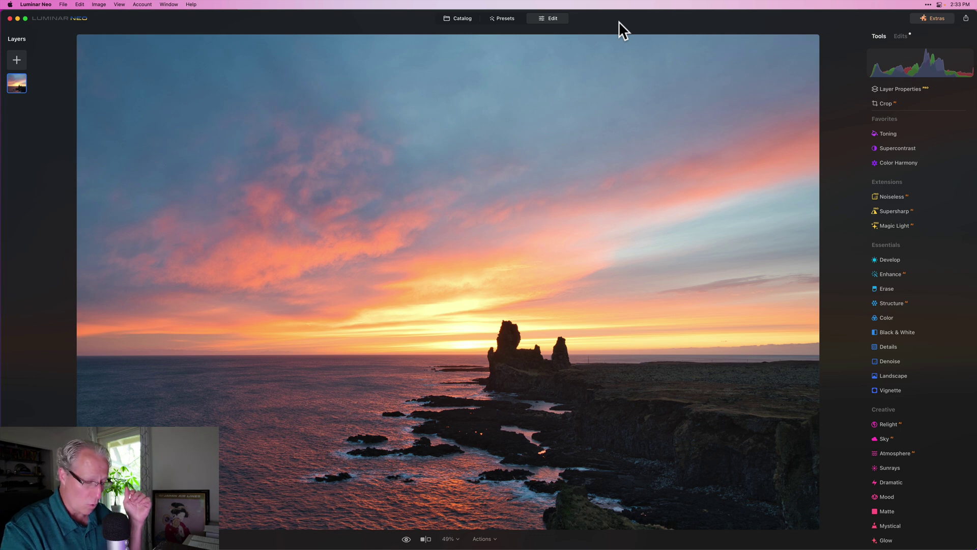
key(backslash)
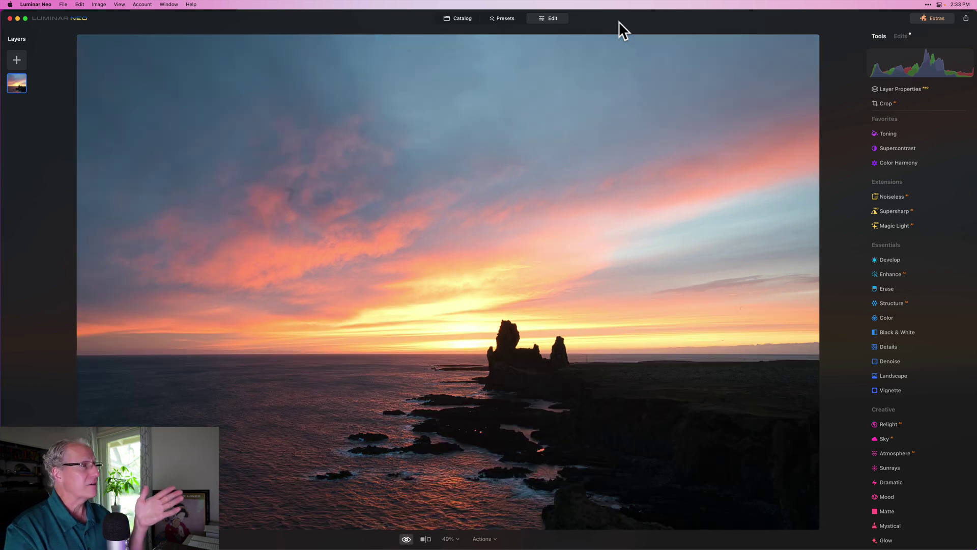
key(backslash)
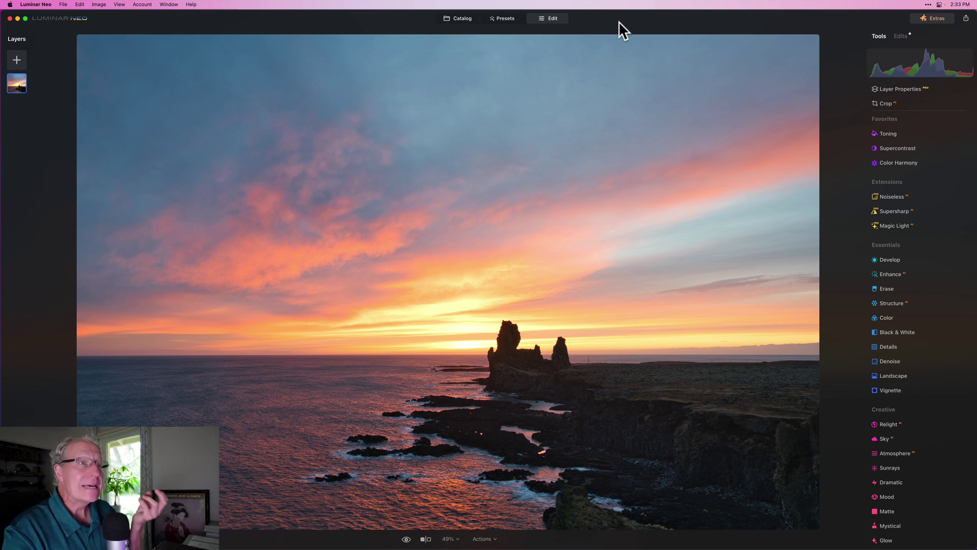
click(892, 276)
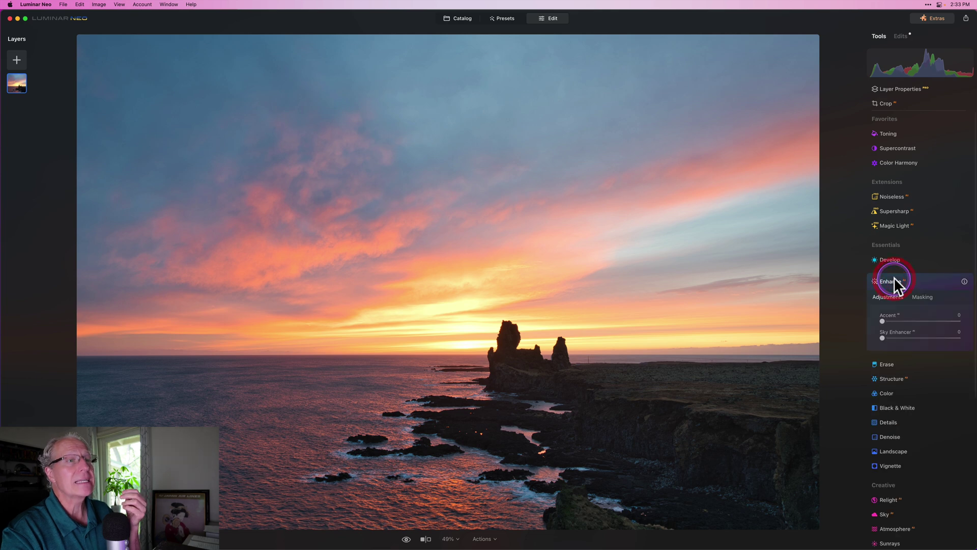
drag(883, 317, 920, 308)
click(919, 307)
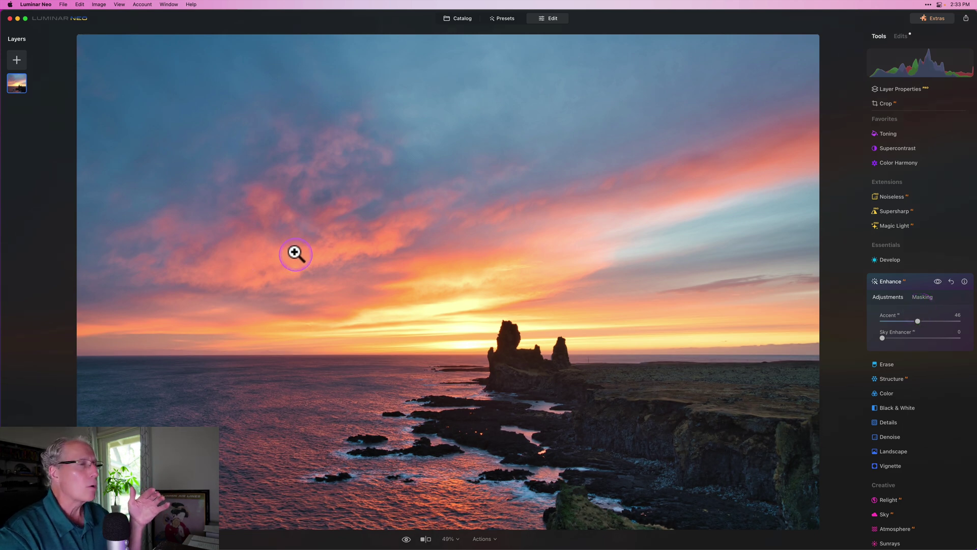
click(937, 281)
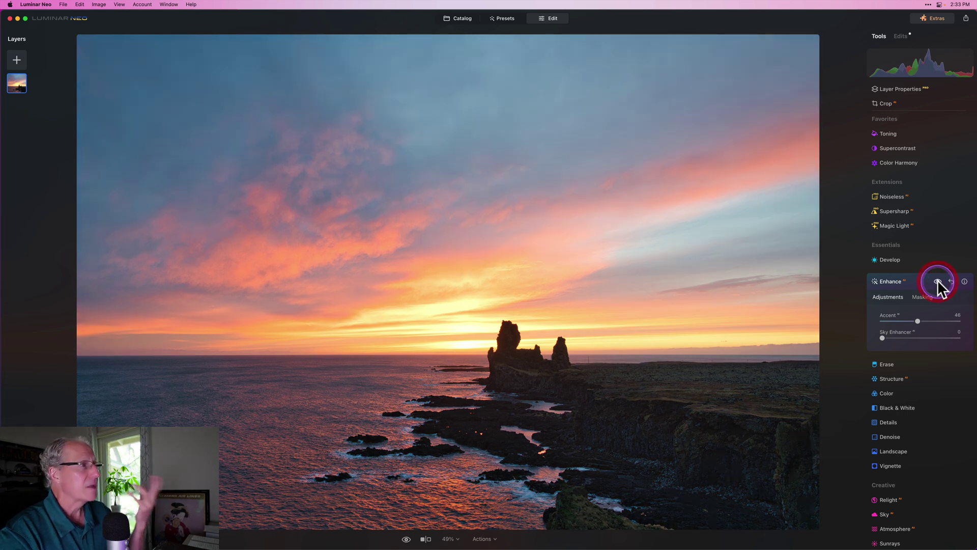
click(937, 280)
click(951, 281)
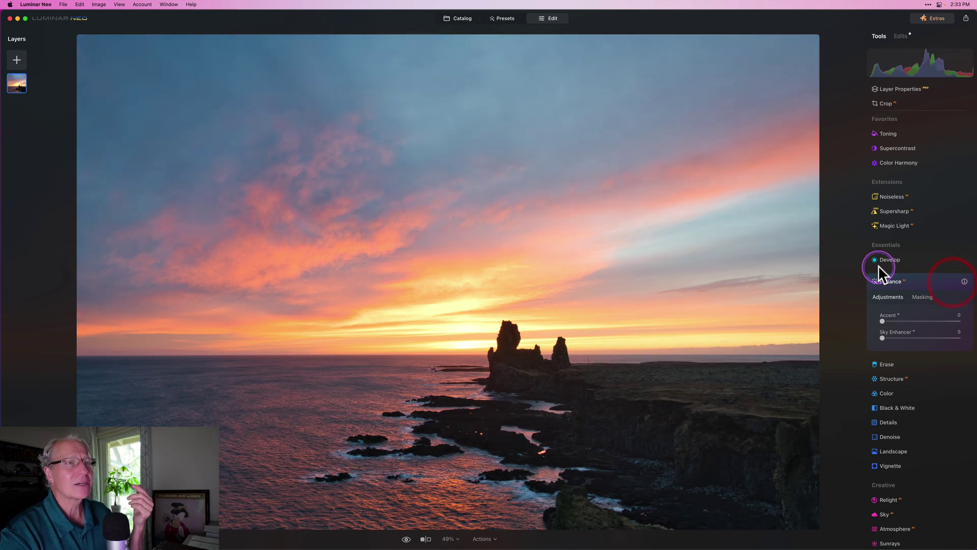
click(889, 277)
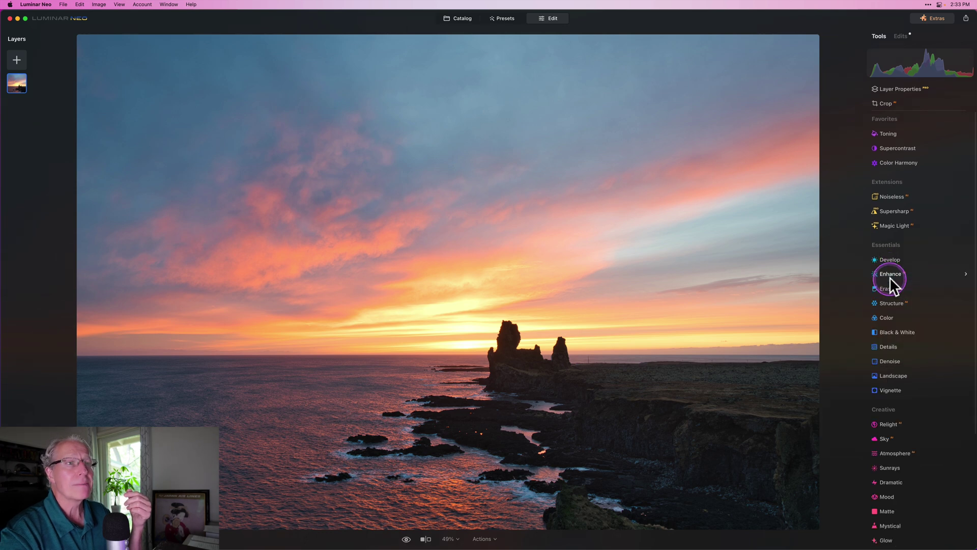
click(890, 305)
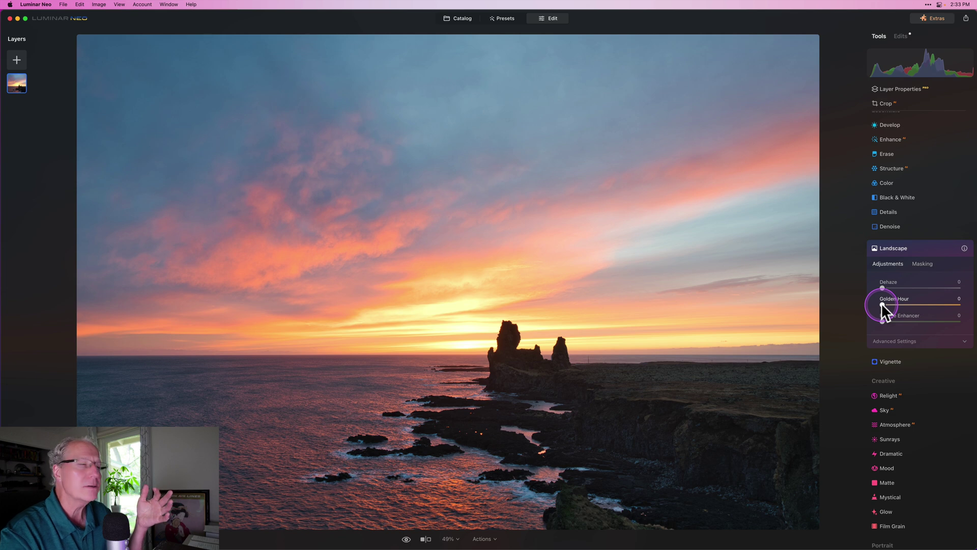
drag(881, 304, 904, 300)
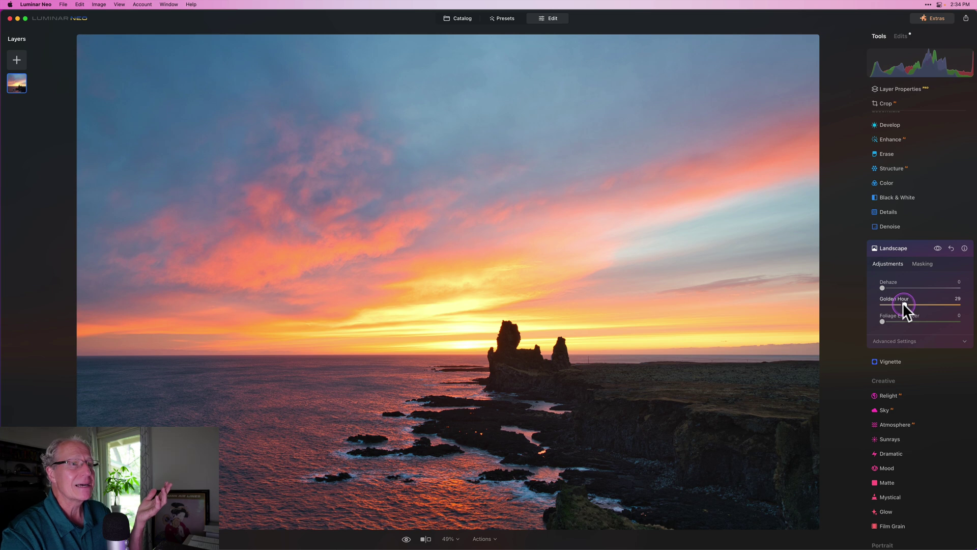
drag(901, 302, 893, 303)
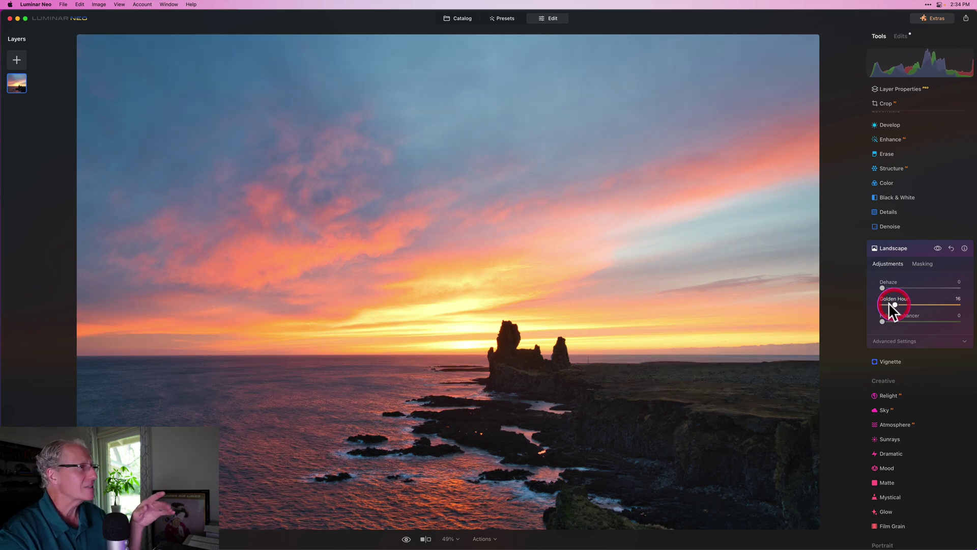
click(938, 249)
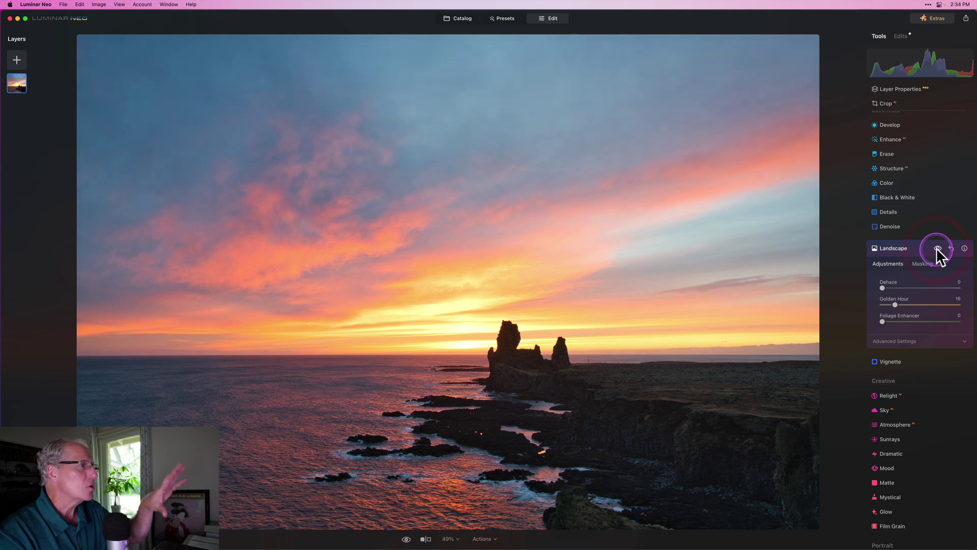
click(951, 248)
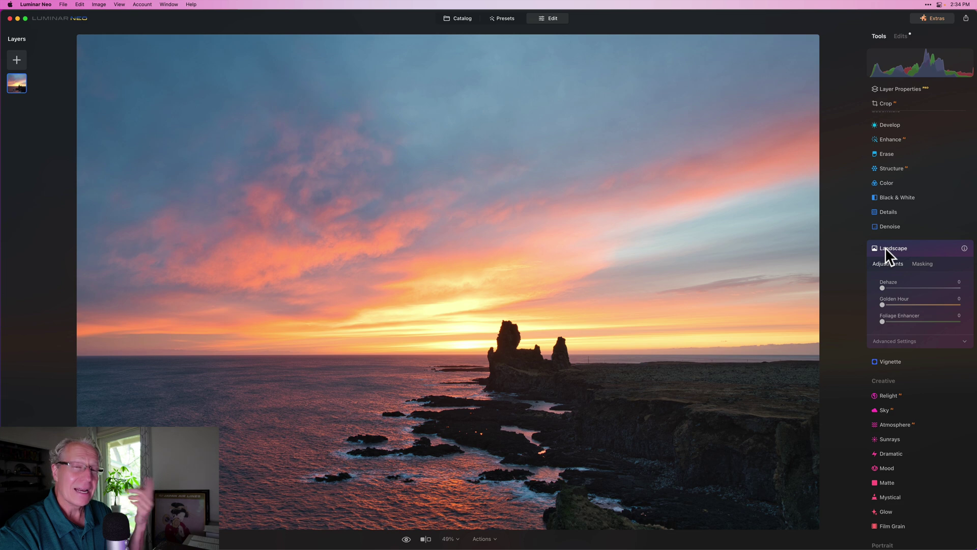
click(884, 248)
scroll(887, 254, up, 3)
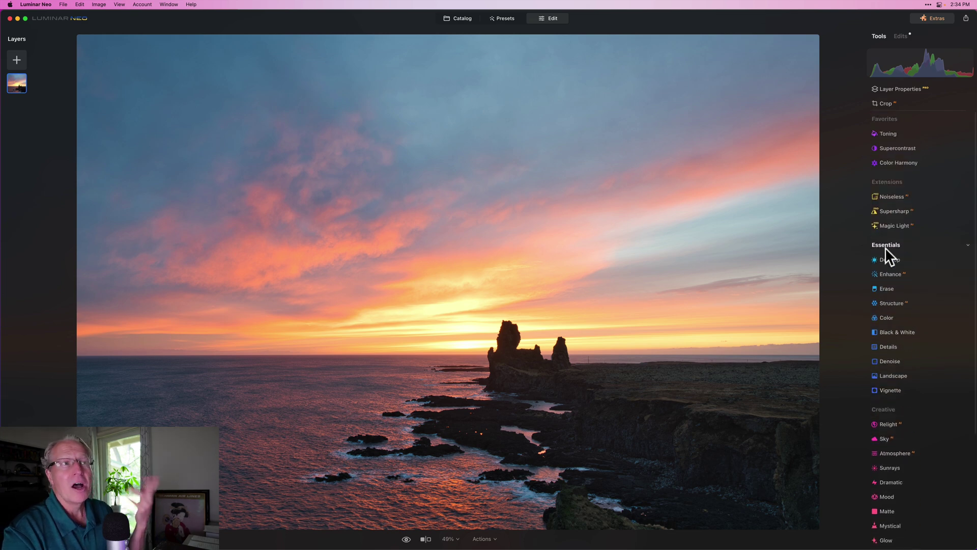
click(881, 159)
click(888, 133)
click(893, 196)
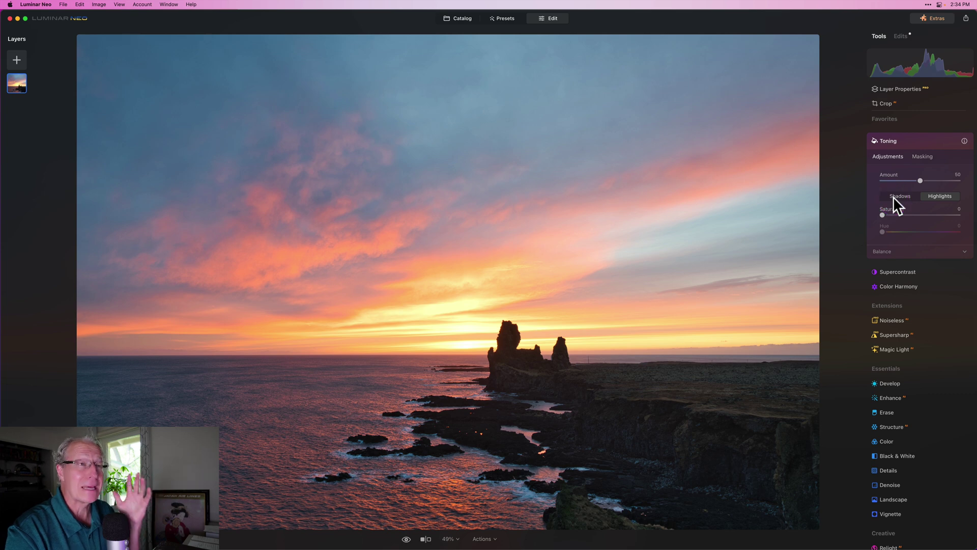
click(890, 210)
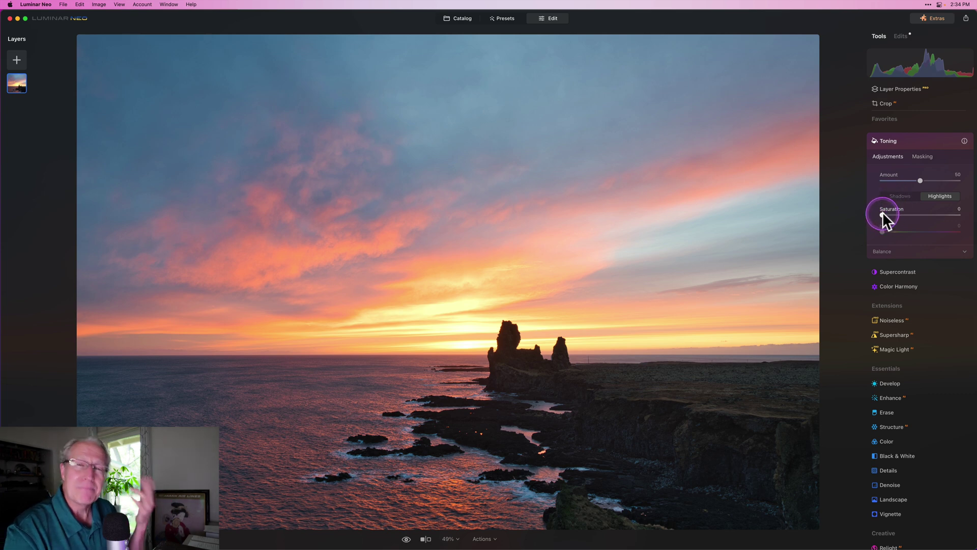
drag(882, 212, 890, 211)
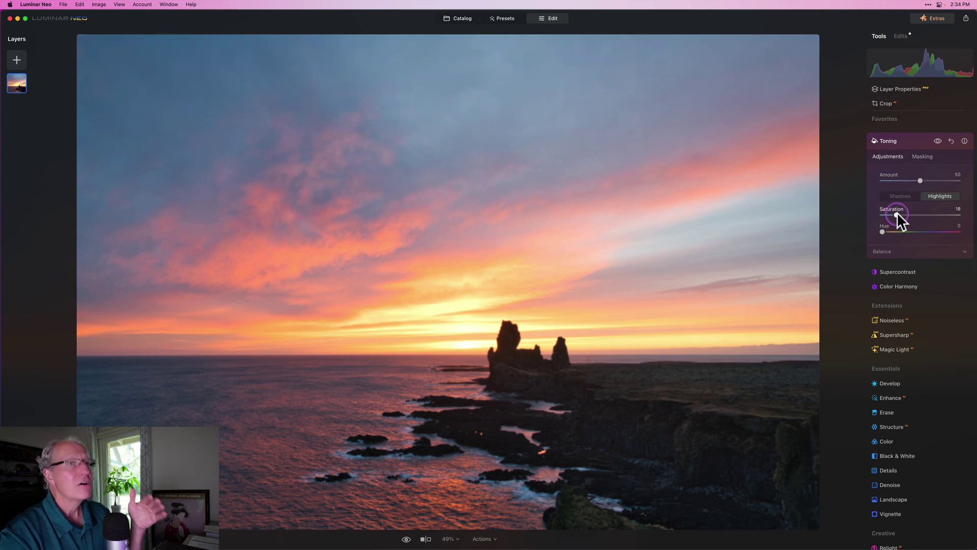
double_click(896, 212)
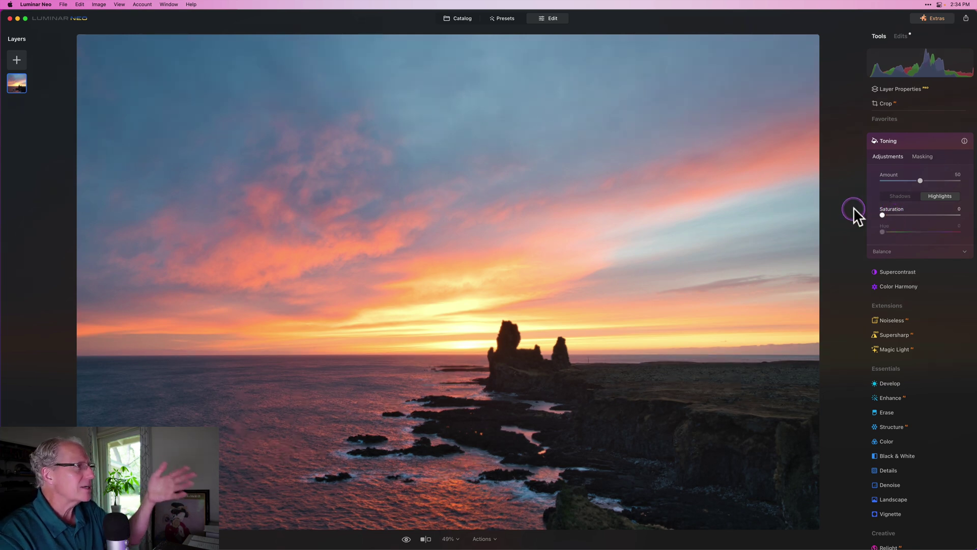
click(890, 169)
click(904, 139)
click(903, 162)
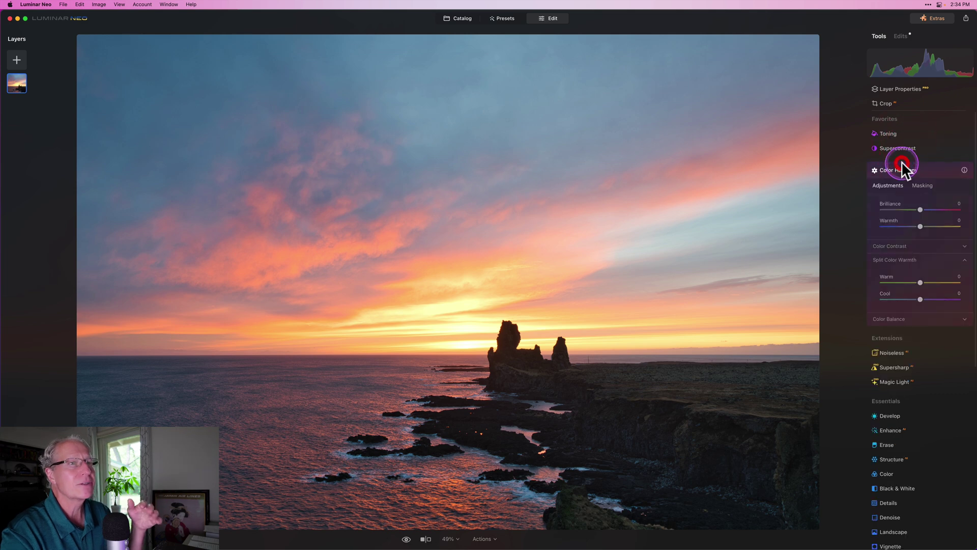
scroll(922, 203, down, 1)
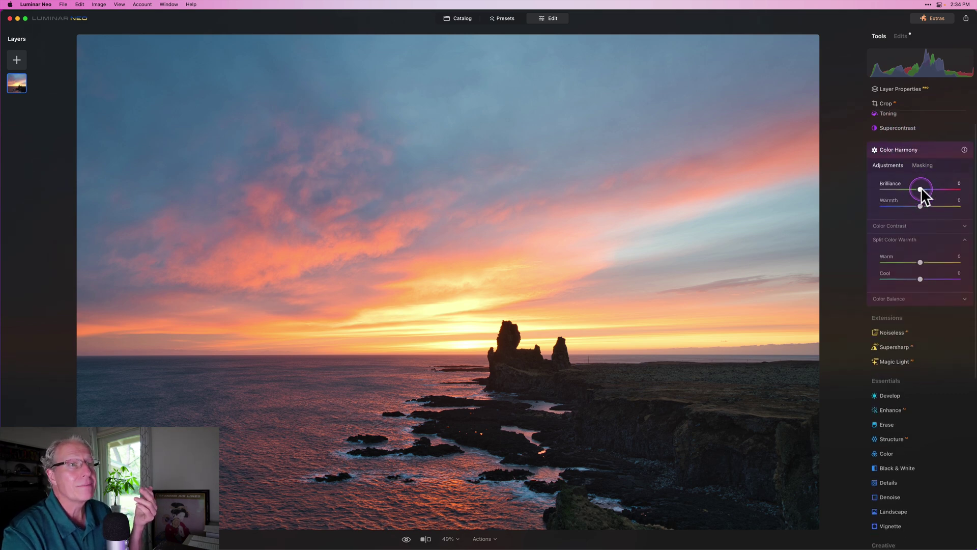
click(927, 189)
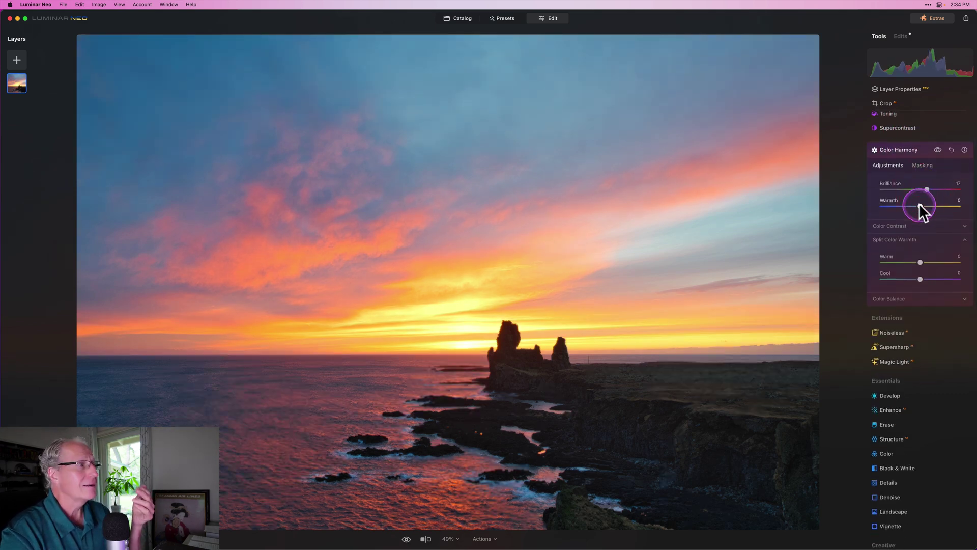
double_click(927, 188)
drag(920, 206, 930, 206)
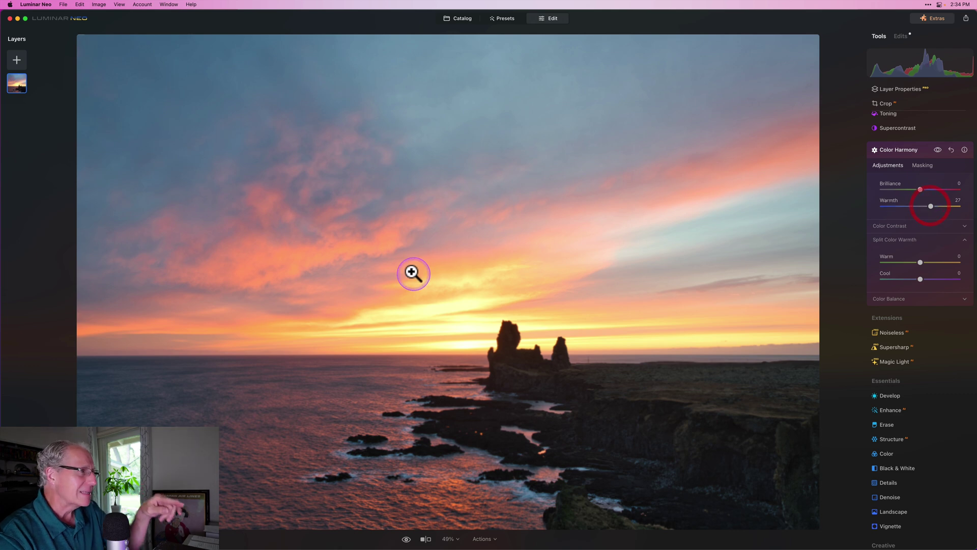
click(951, 149)
drag(920, 261, 926, 262)
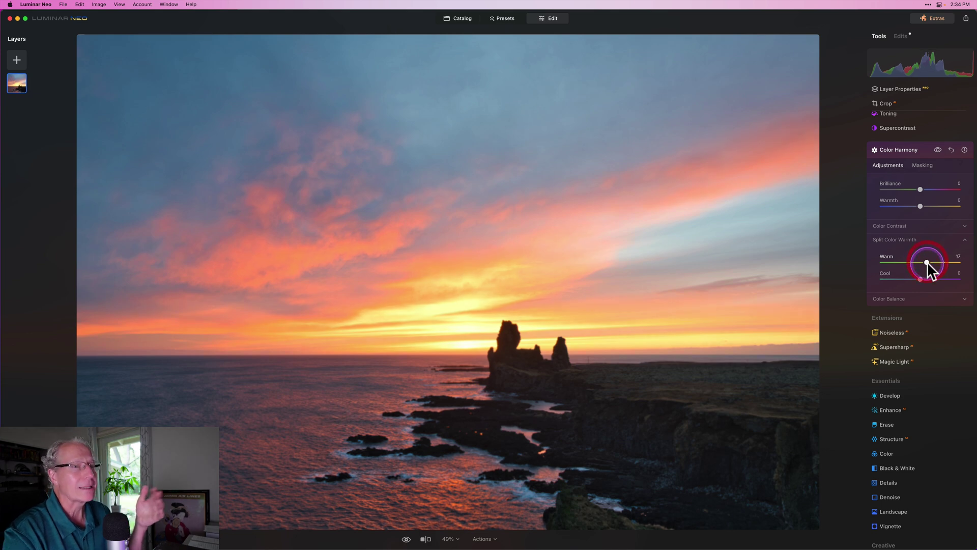
click(951, 149)
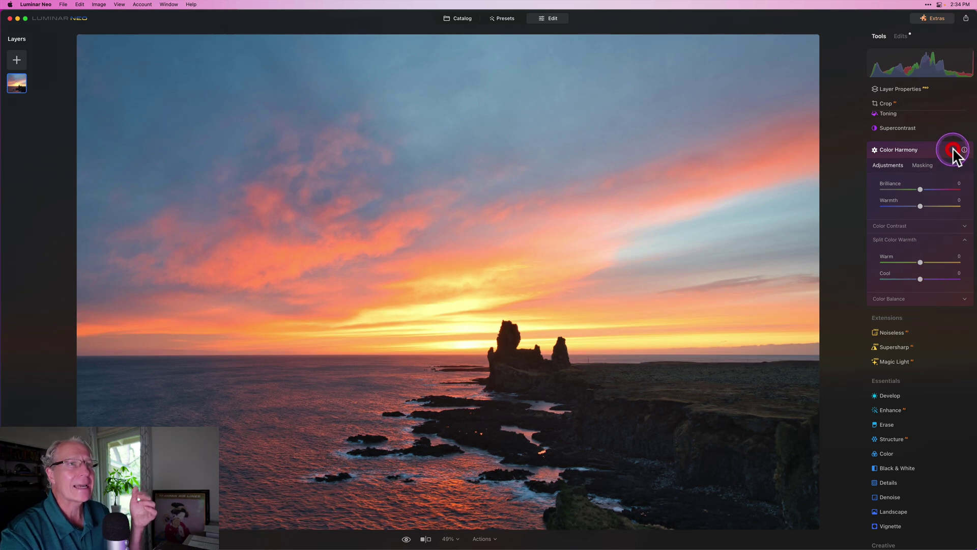
click(903, 148)
scroll(902, 292, down, 4)
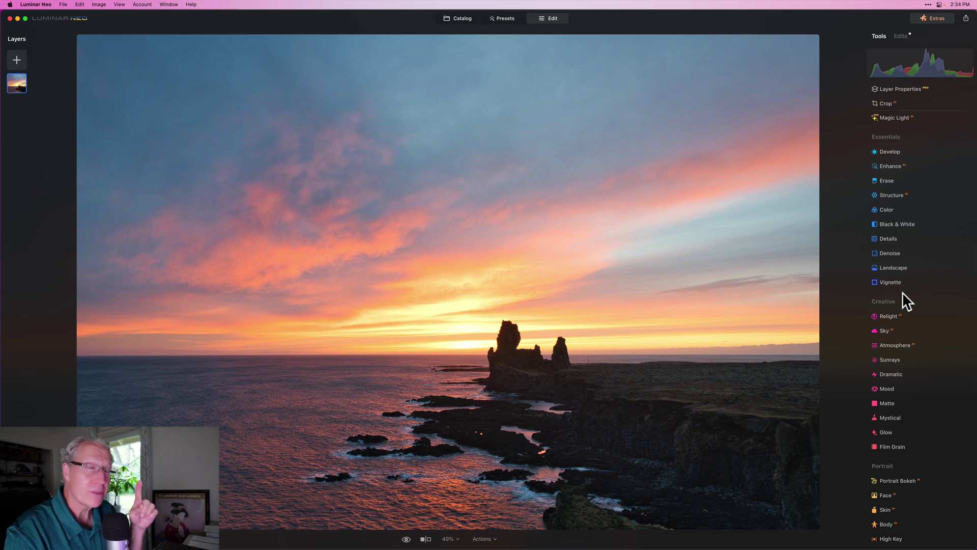
Delete the Toning, Landscape and Enhance edits, keep Erase, Develop and Noiseless, and return to Tools.
click(885, 209)
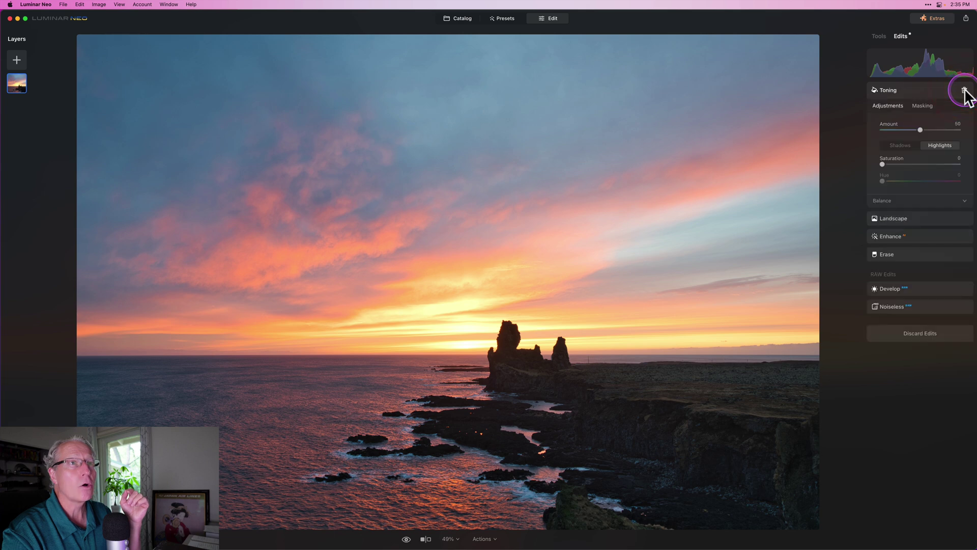
click(964, 91)
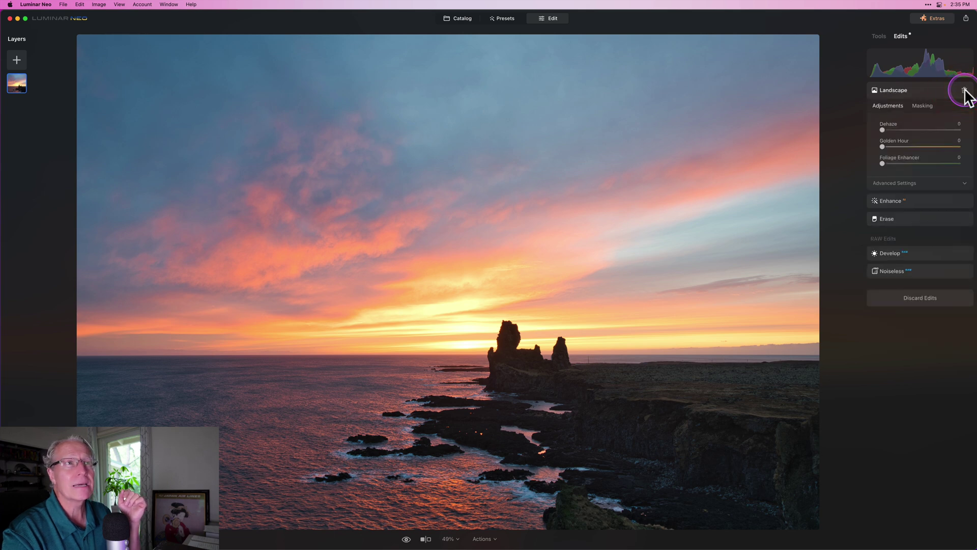
click(964, 90)
click(964, 90)
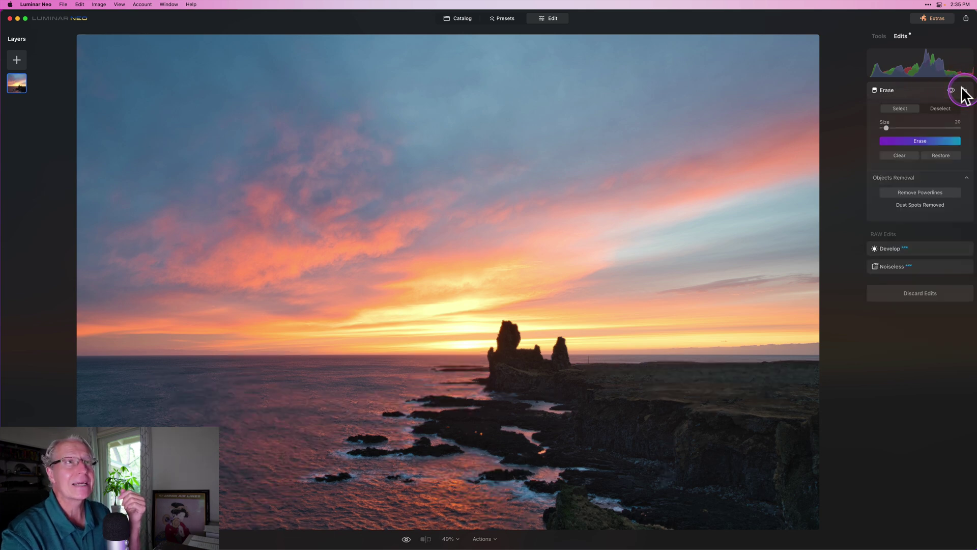
click(877, 36)
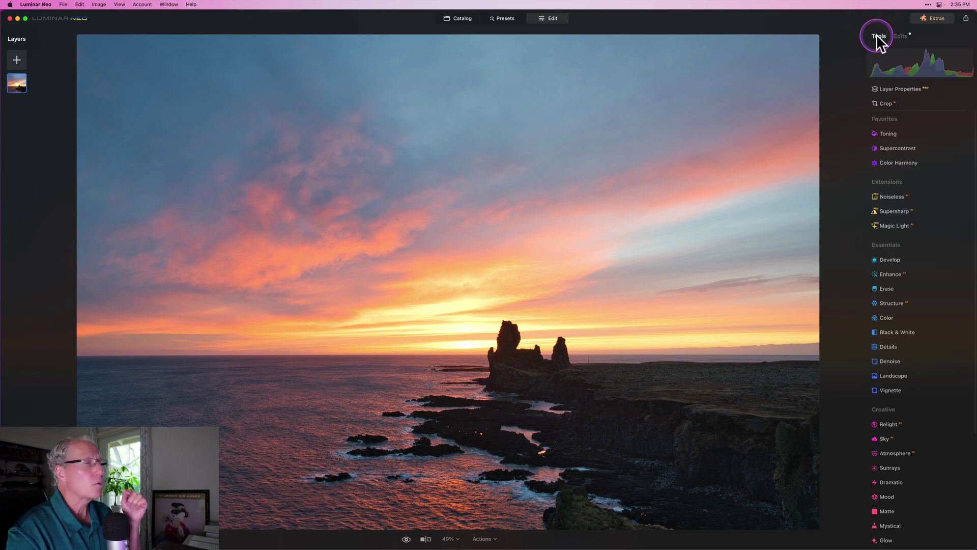
scroll(909, 273, down, 3)
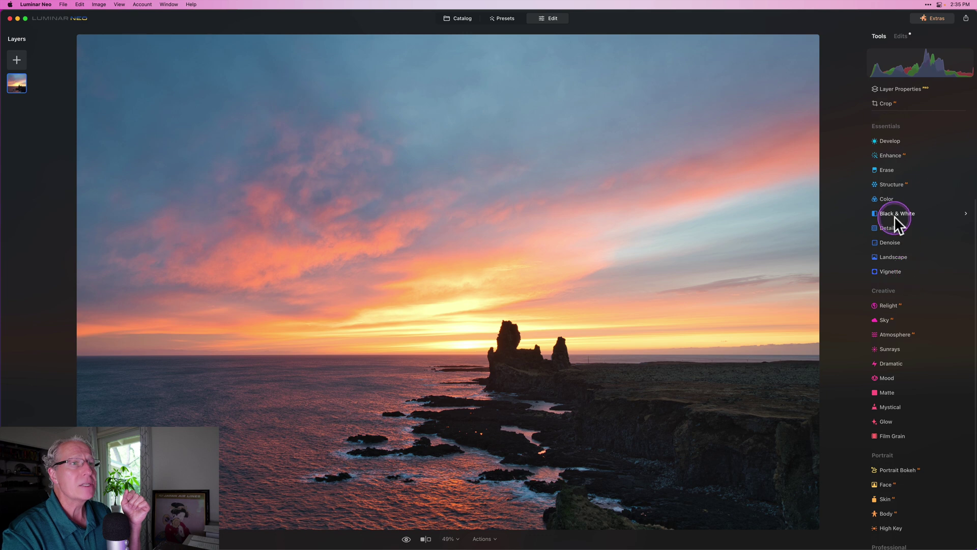
click(889, 197)
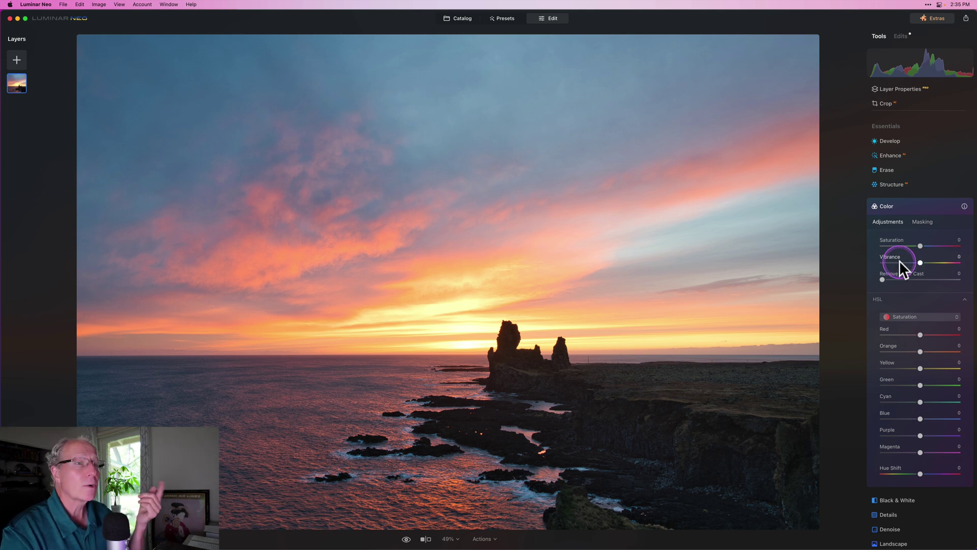
click(911, 284)
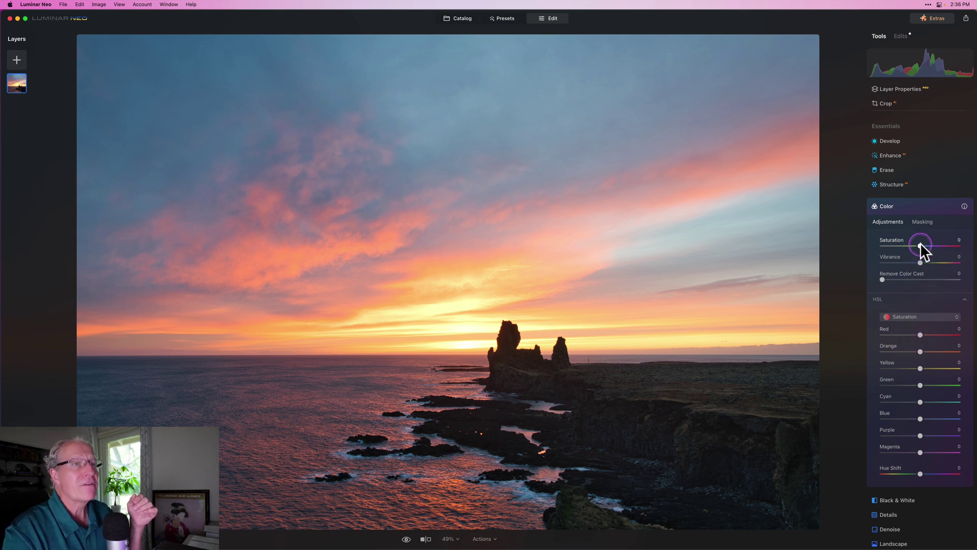
drag(921, 246, 929, 245)
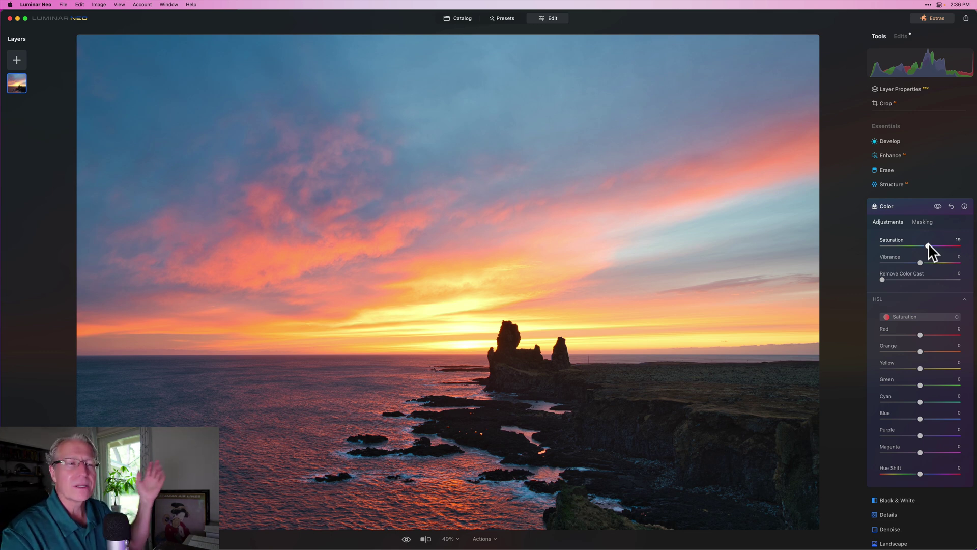
double_click(928, 243)
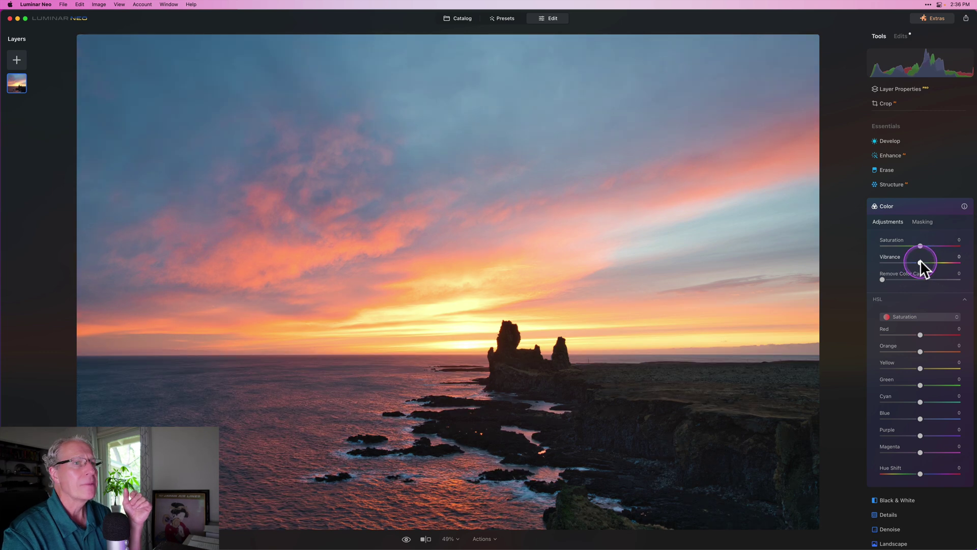
drag(920, 262, 925, 262)
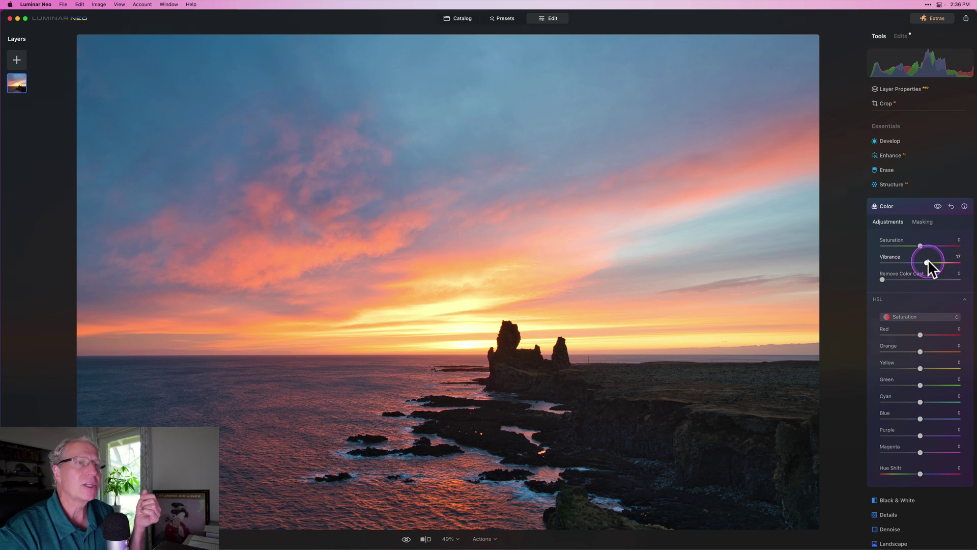
double_click(926, 260)
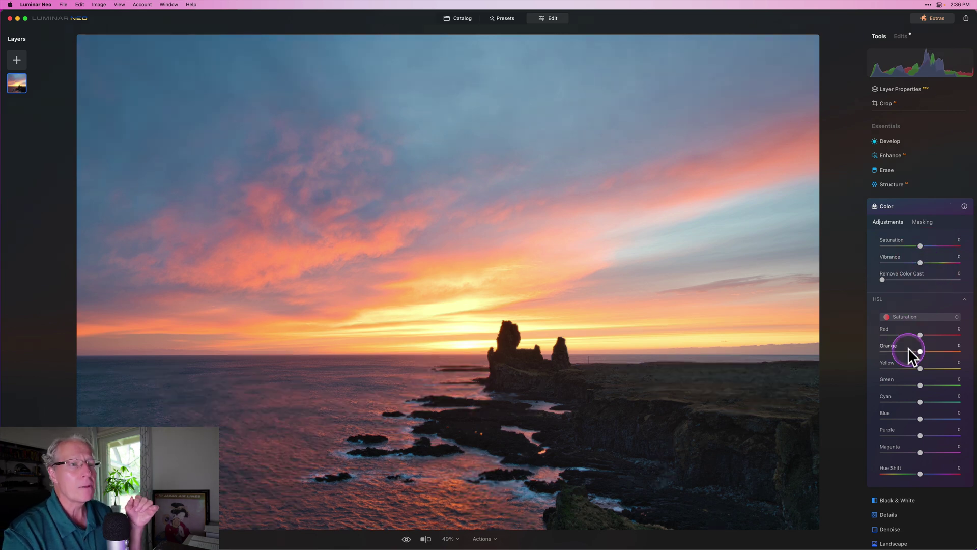
scroll(899, 359, down, 3)
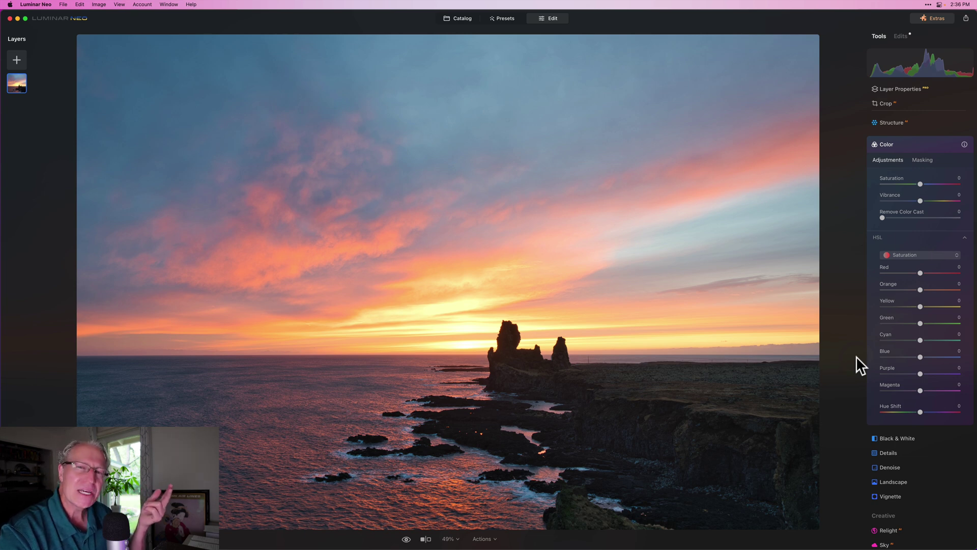
In Color's HSL Saturation, lower Red and Orange to -6, raise Yellow to 12 and Blue to 15.
click(911, 271)
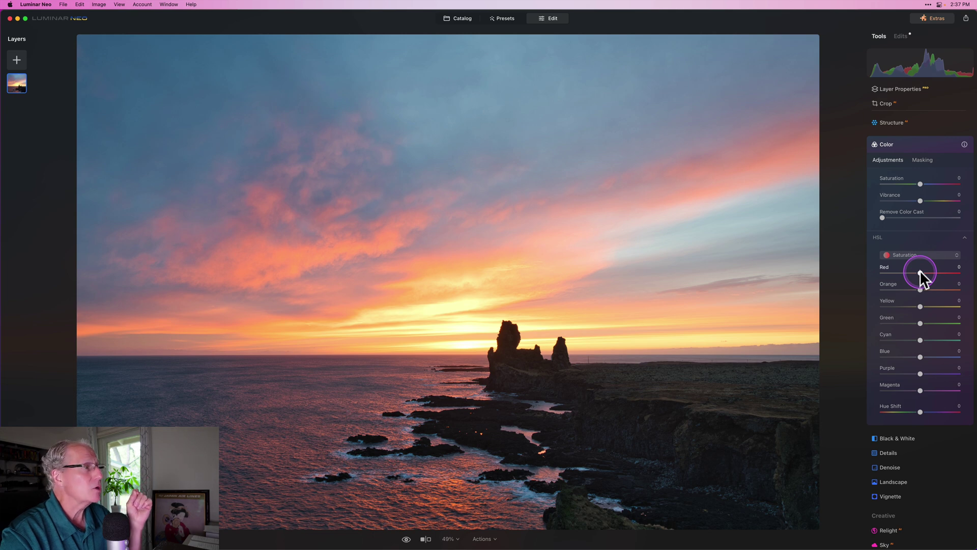
drag(920, 271, 925, 270)
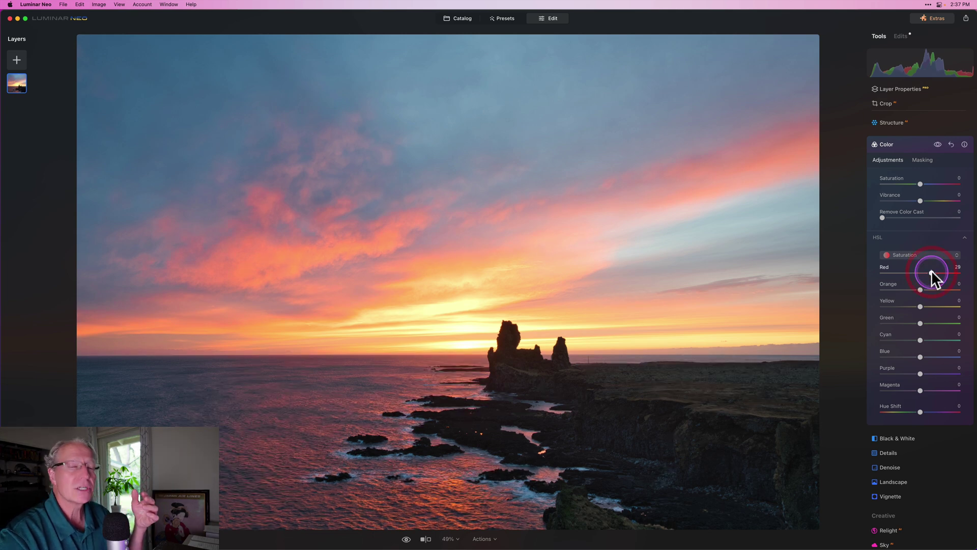
double_click(931, 271)
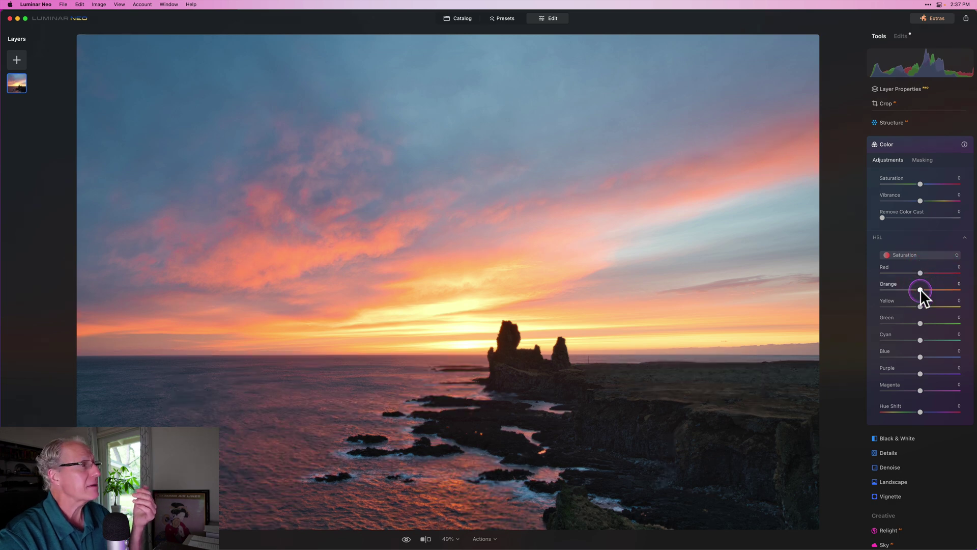
drag(920, 289, 932, 289)
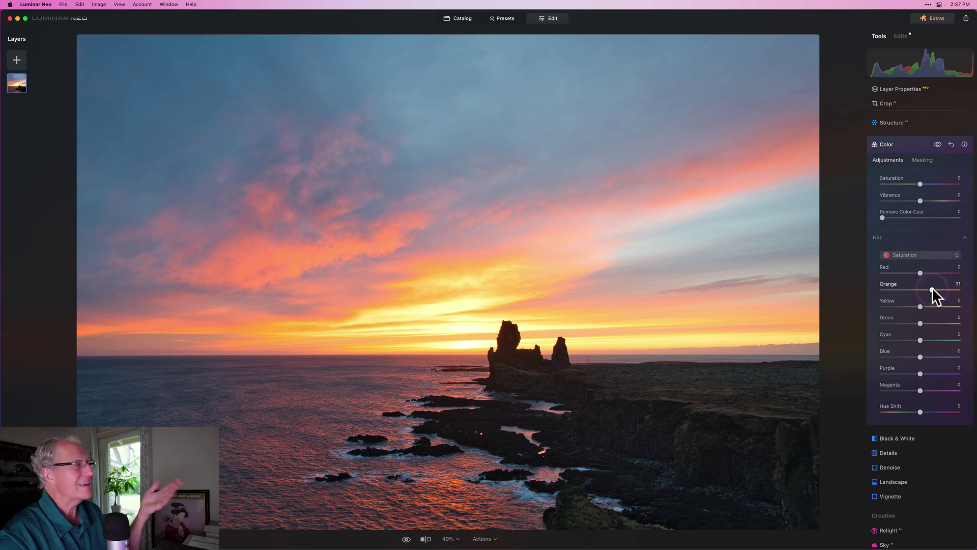
double_click(932, 288)
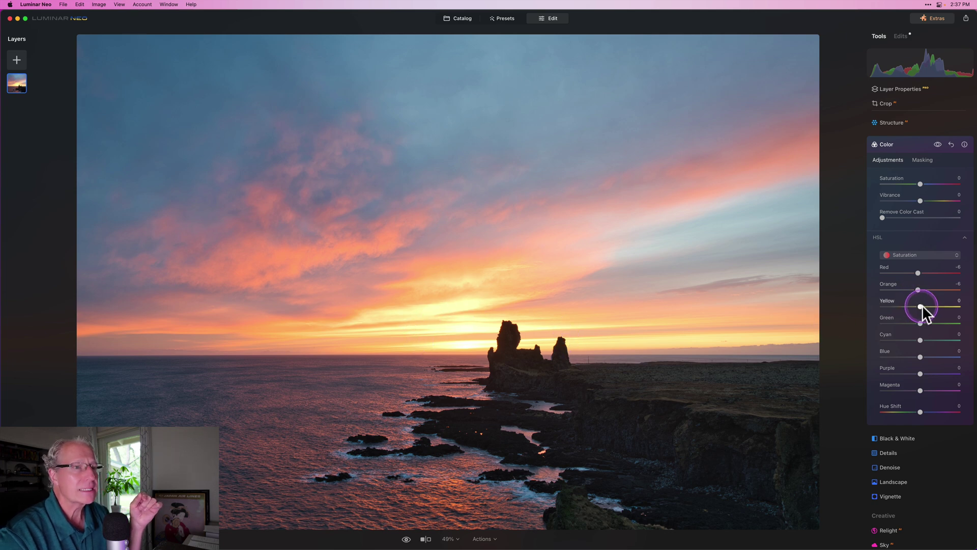
drag(921, 304, 920, 304)
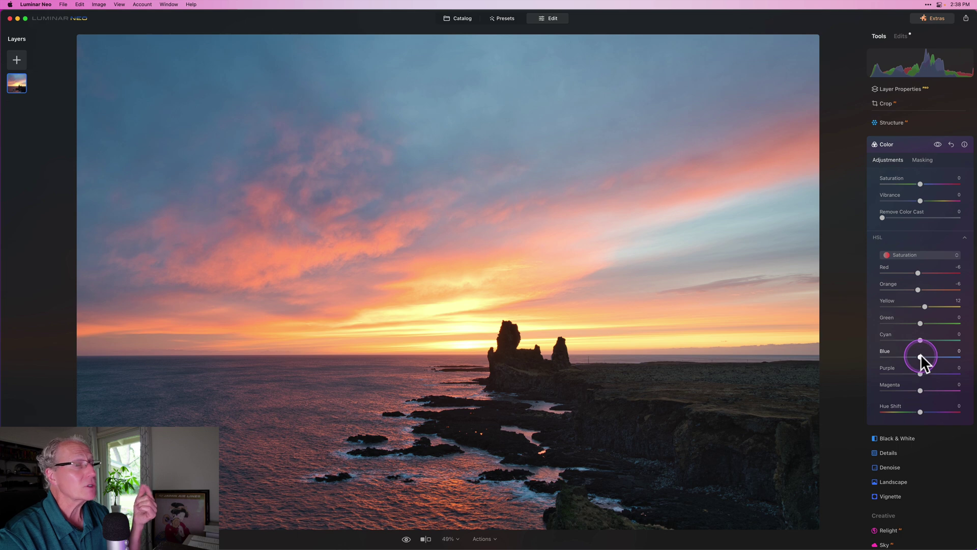
drag(920, 356, 924, 357)
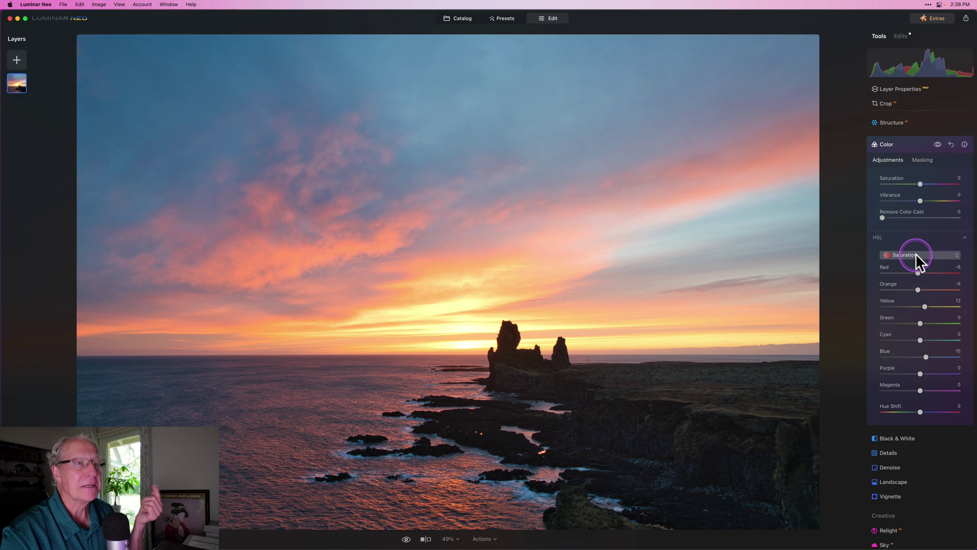
Switch HSL to Luminance and set Red and Orange to 6 and Yellow to -9.
click(914, 254)
click(909, 283)
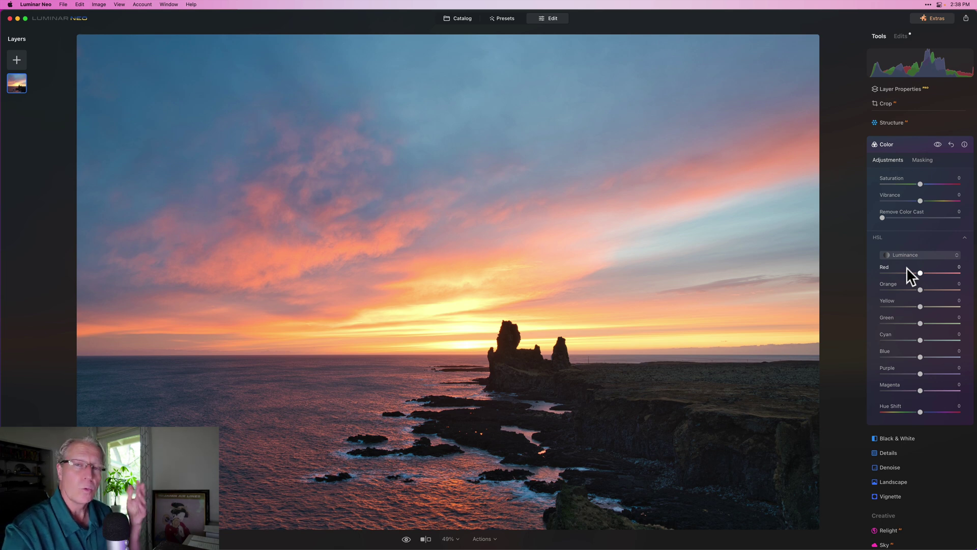
click(904, 283)
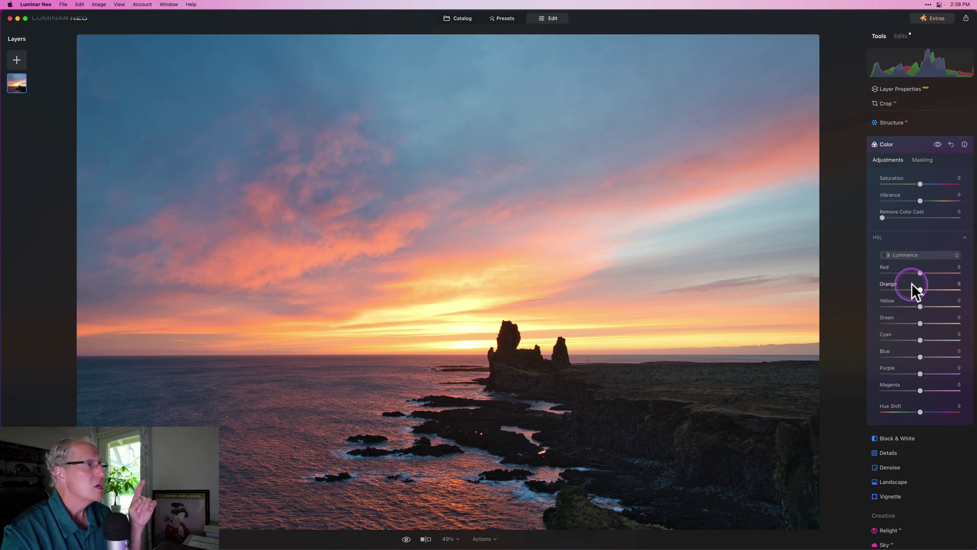
click(904, 273)
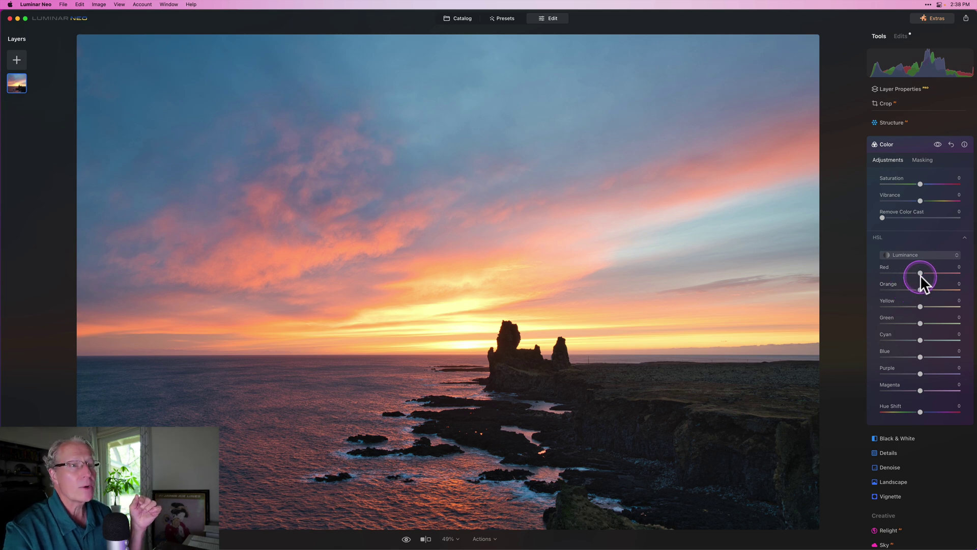
drag(920, 272, 921, 272)
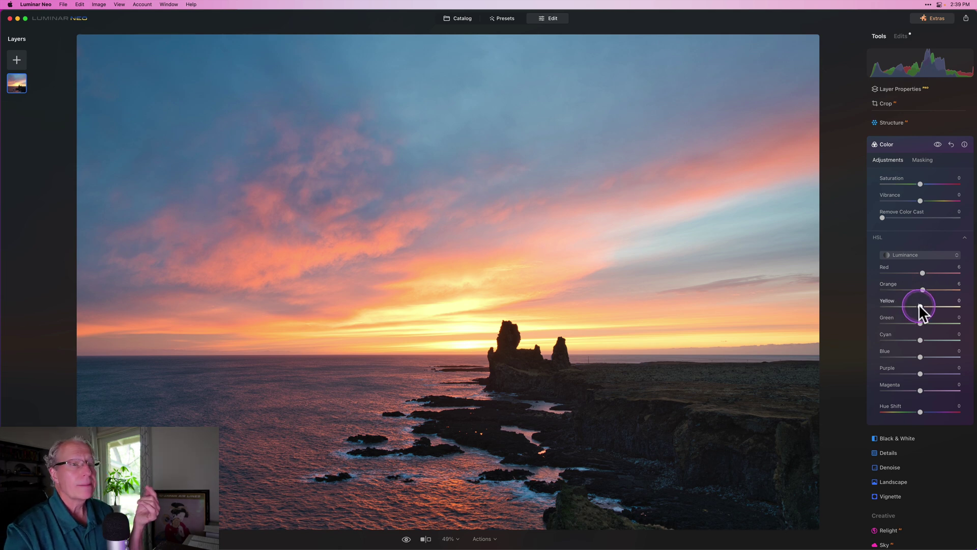
drag(920, 306, 913, 307)
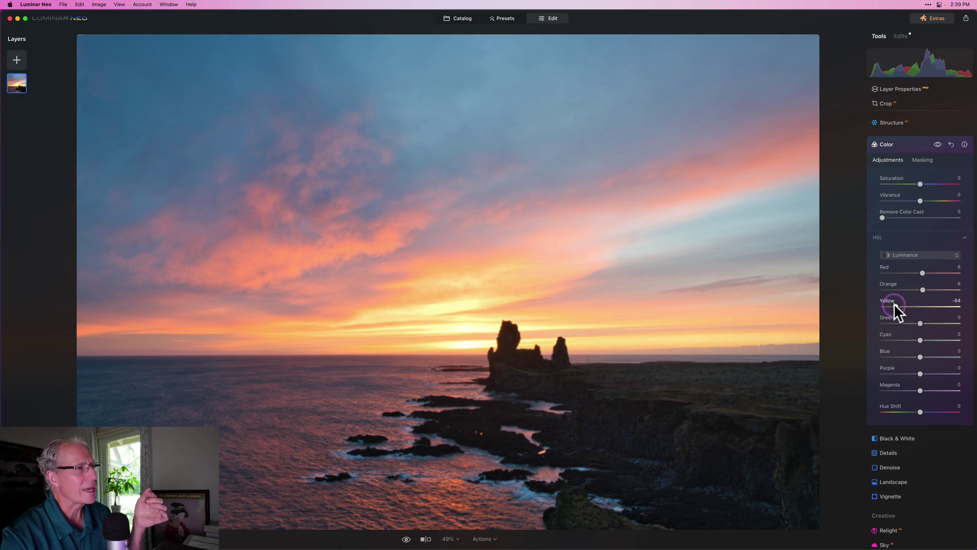
drag(894, 306, 907, 306)
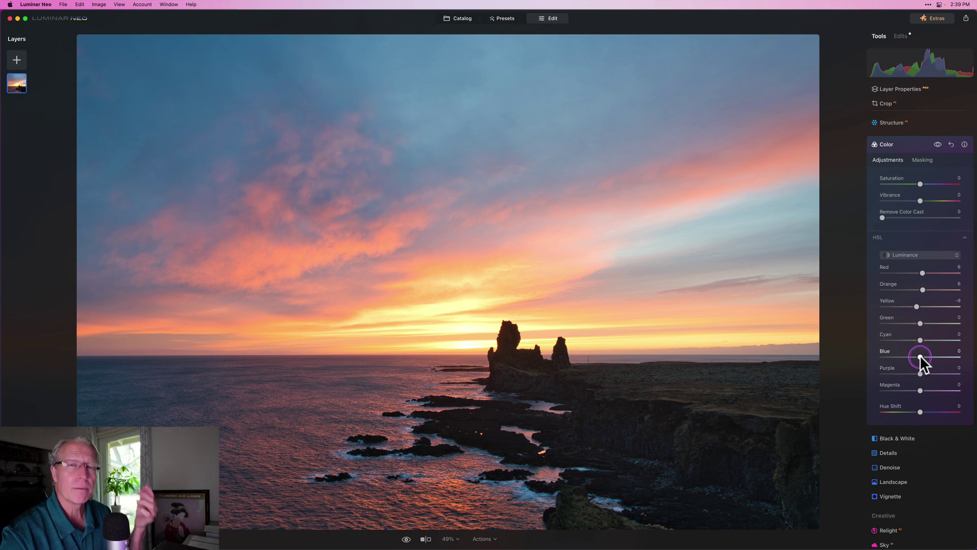
Lower the HSL Luminance Blue slider to -21 to deepen the sky.
drag(920, 355, 918, 355)
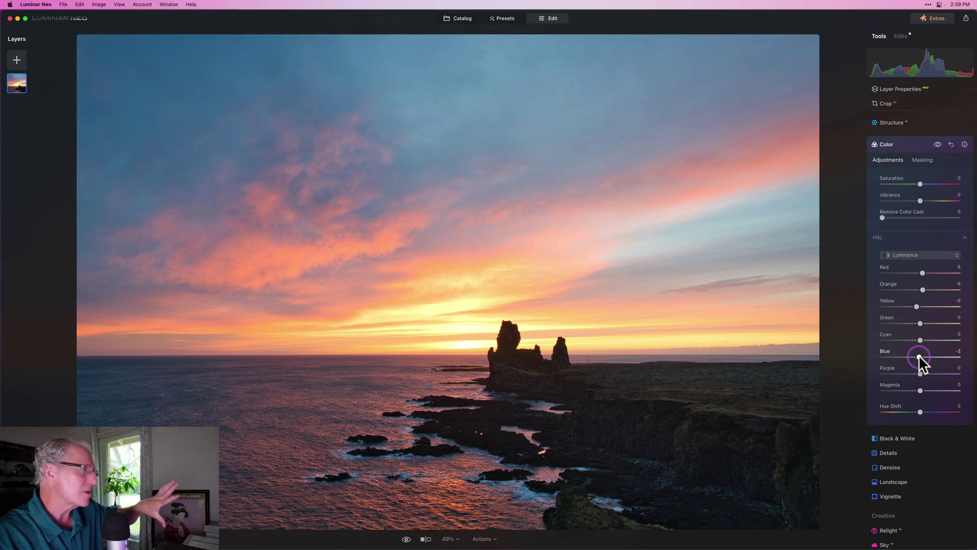
drag(918, 356, 912, 356)
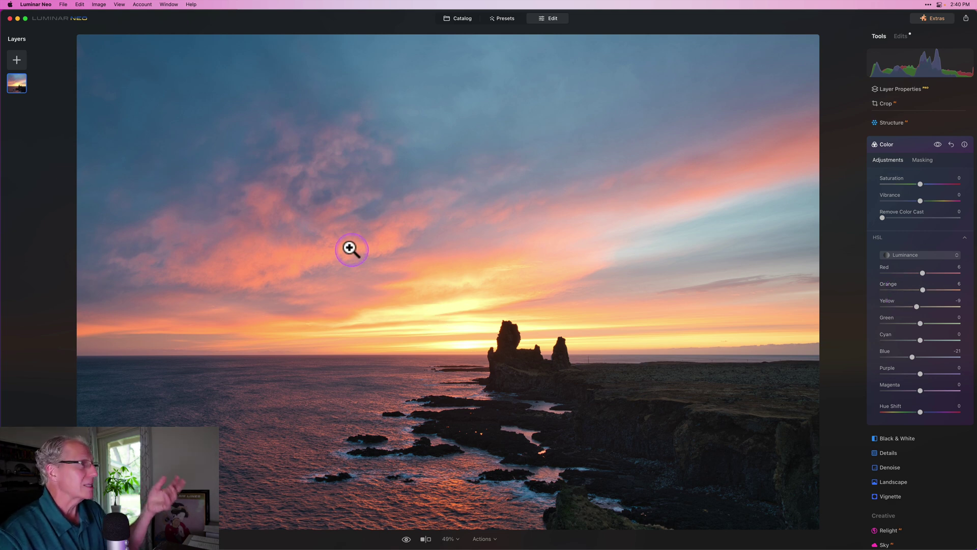
Toggle the Color edits off and on twice to compare, leave them on, and collapse Color.
click(936, 144)
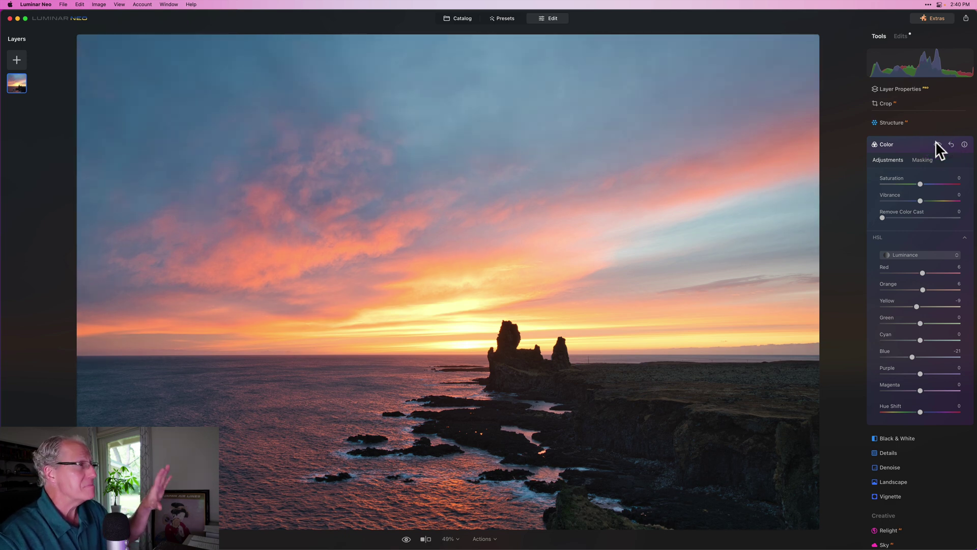
click(936, 144)
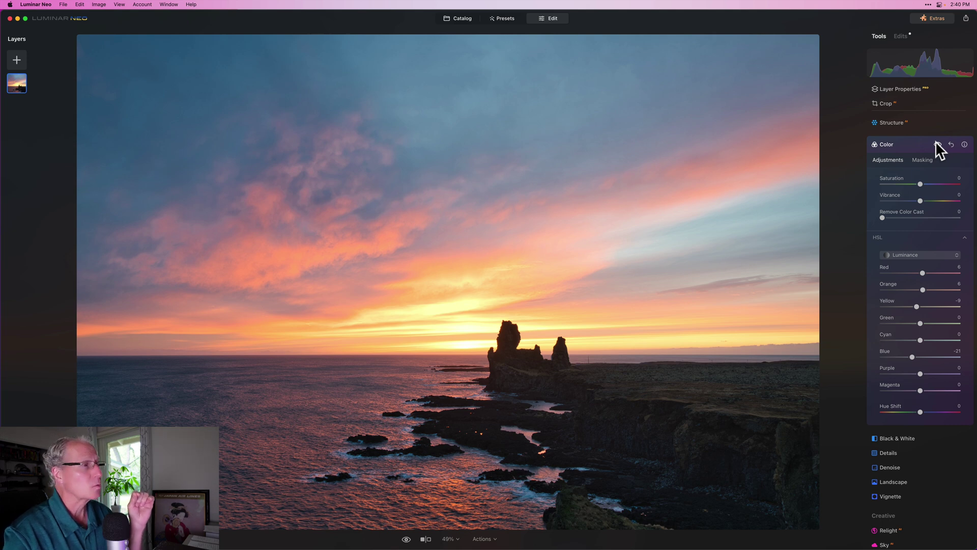
click(935, 143)
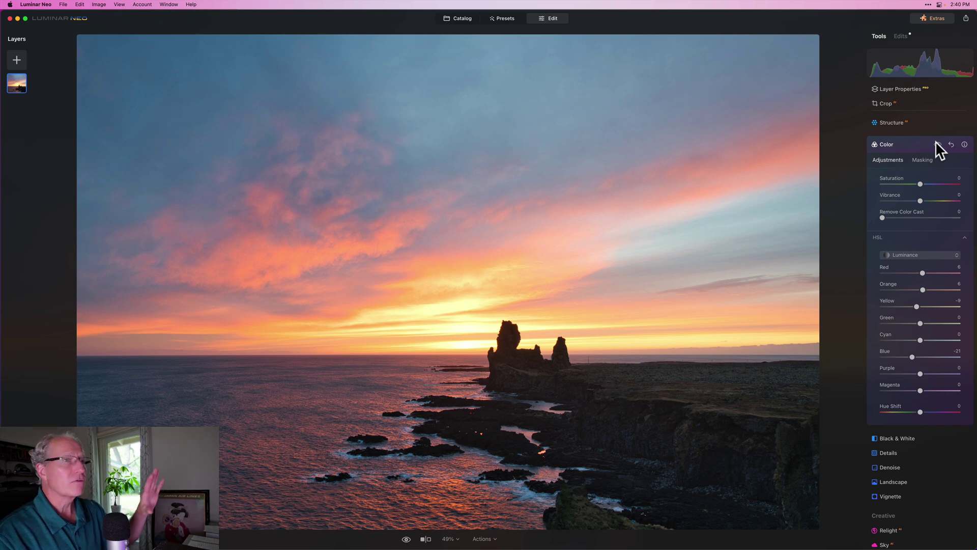
click(935, 142)
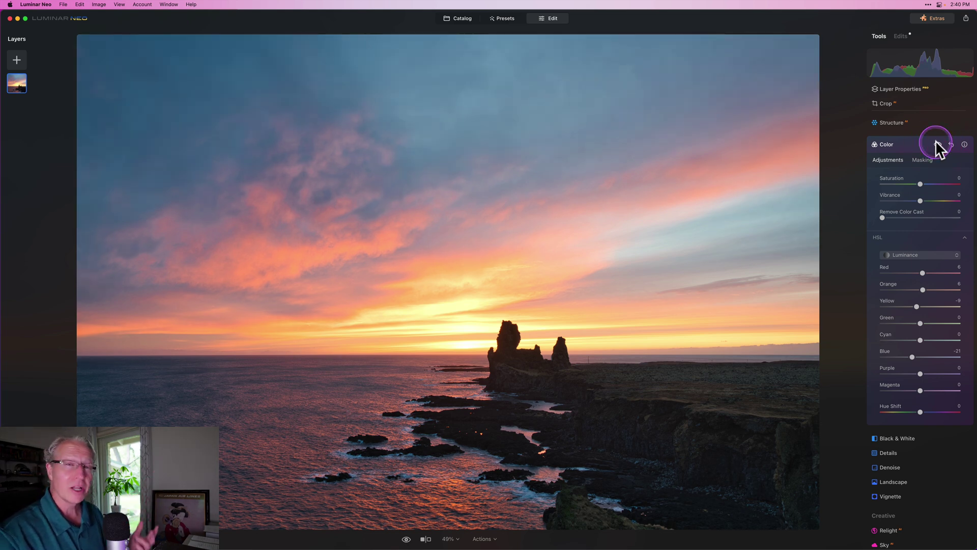
click(908, 143)
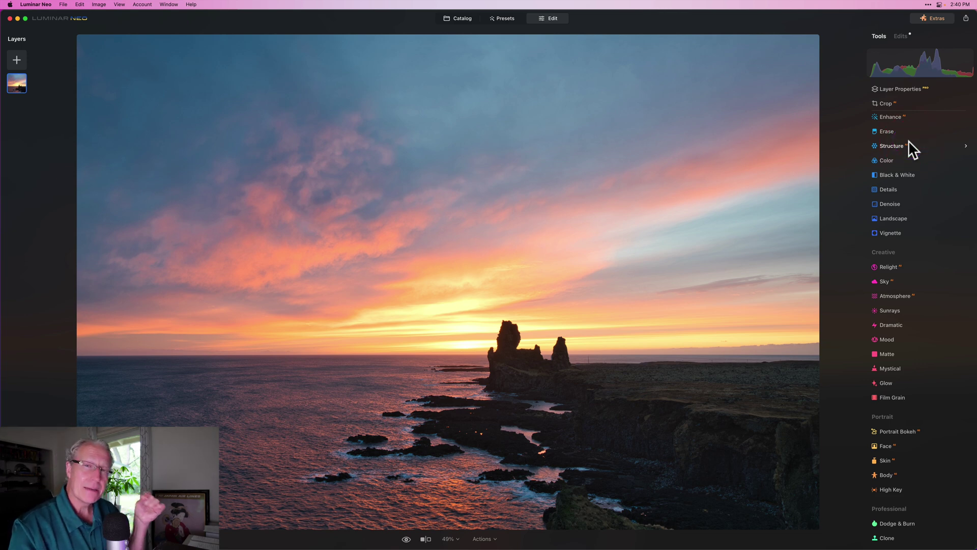
In Color Harmony, set Split Color Warmth to Warm 2 and Cool -10, then preview without it.
scroll(907, 185, up, 5)
click(907, 167)
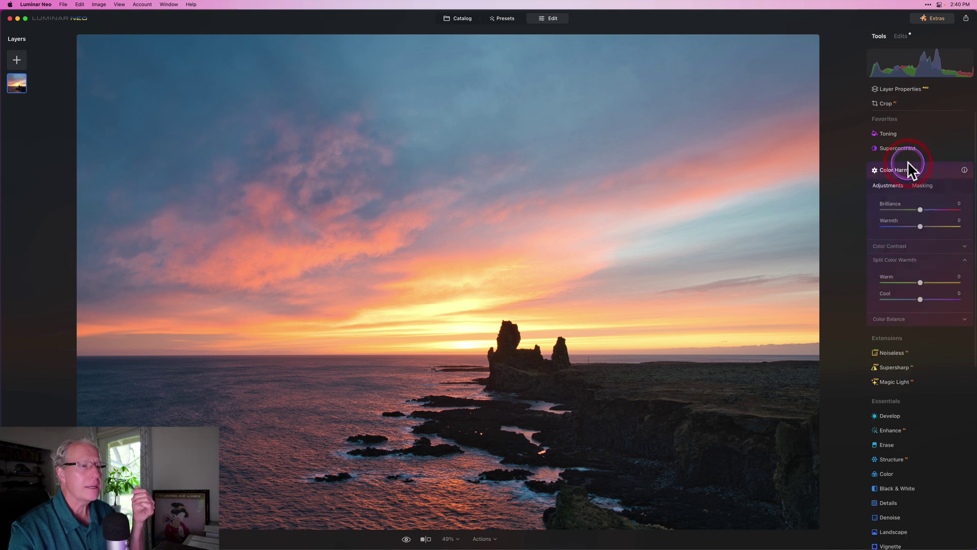
scroll(906, 244, down, 2)
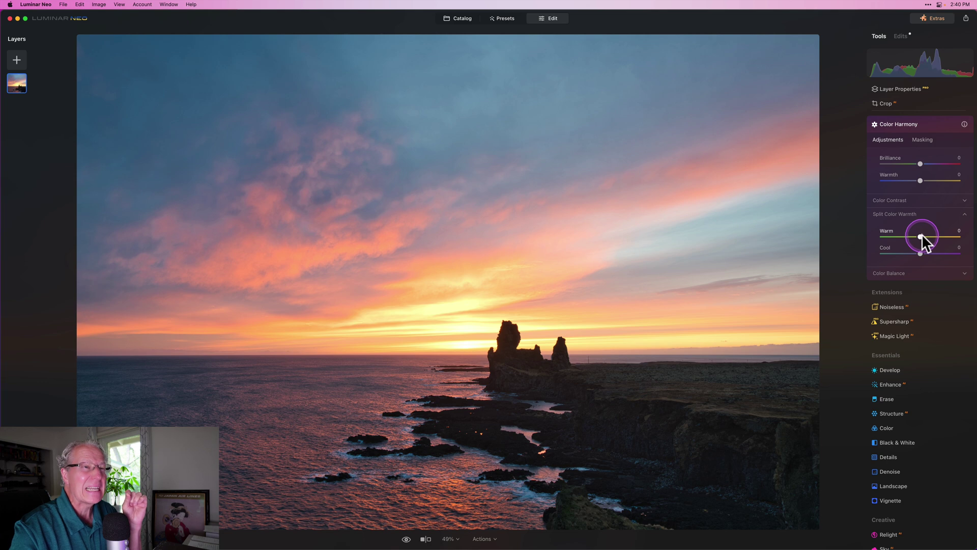
drag(921, 234, 922, 235)
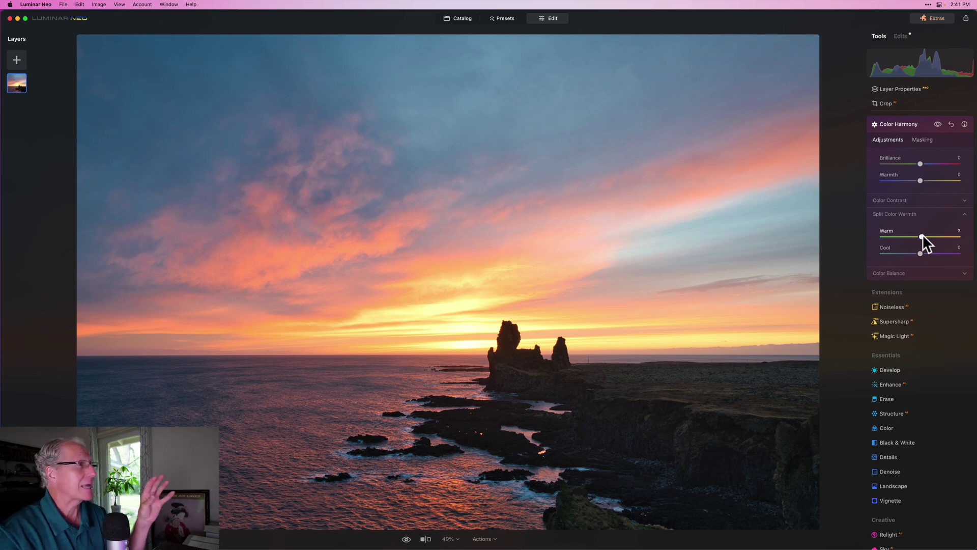
click(922, 236)
drag(919, 252, 918, 252)
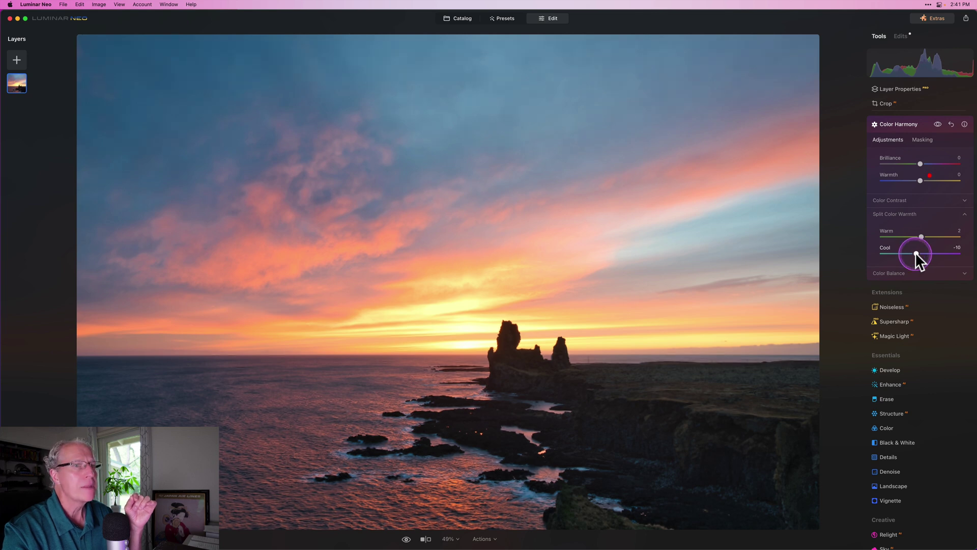
click(937, 124)
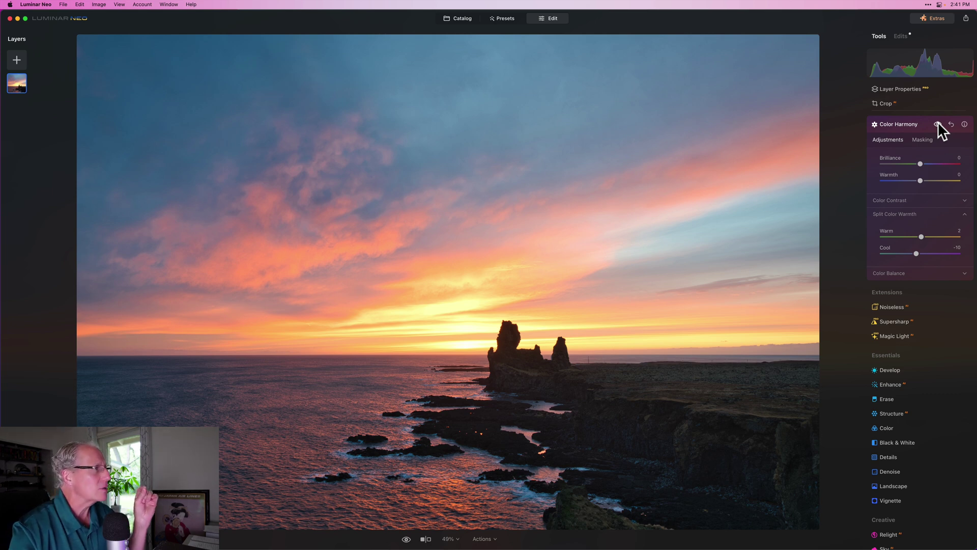
In Landscape, try Golden Hour and reset it to 0, set Dehaze to 7, then compare.
click(906, 124)
scroll(881, 255, down, 5)
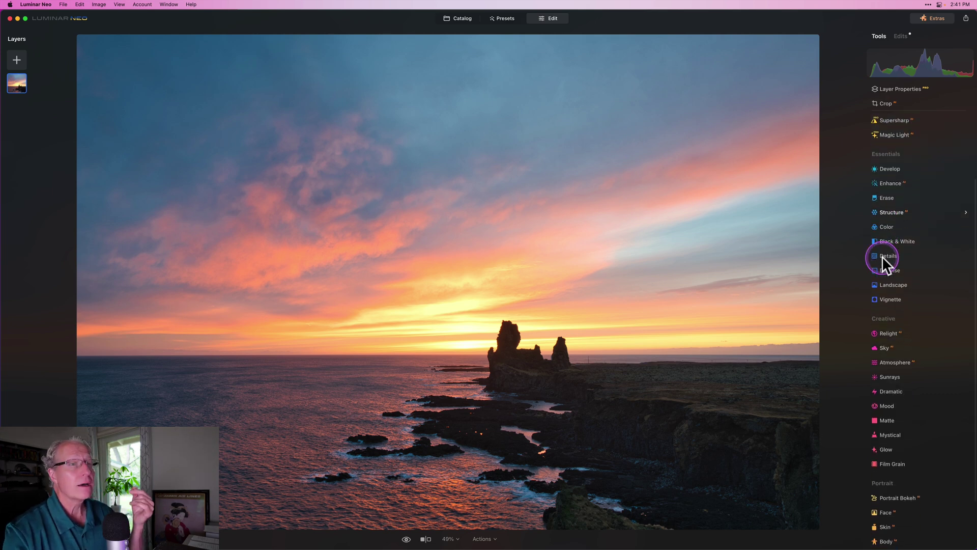
click(897, 256)
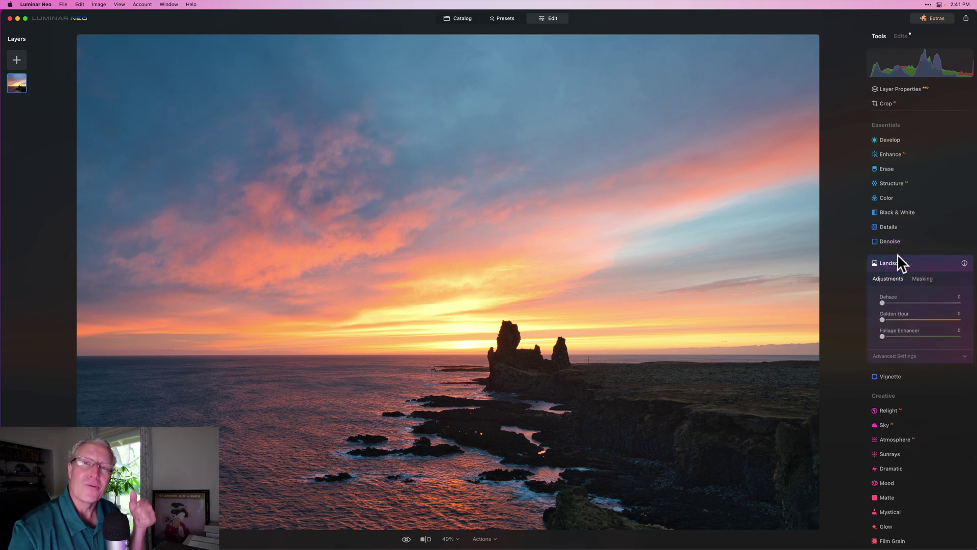
scroll(884, 325, down, 3)
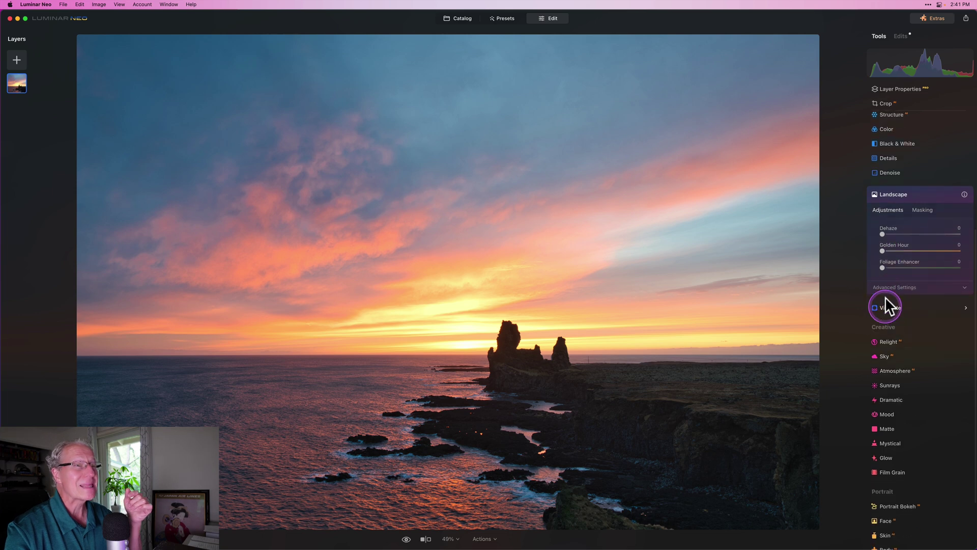
drag(882, 250, 895, 249)
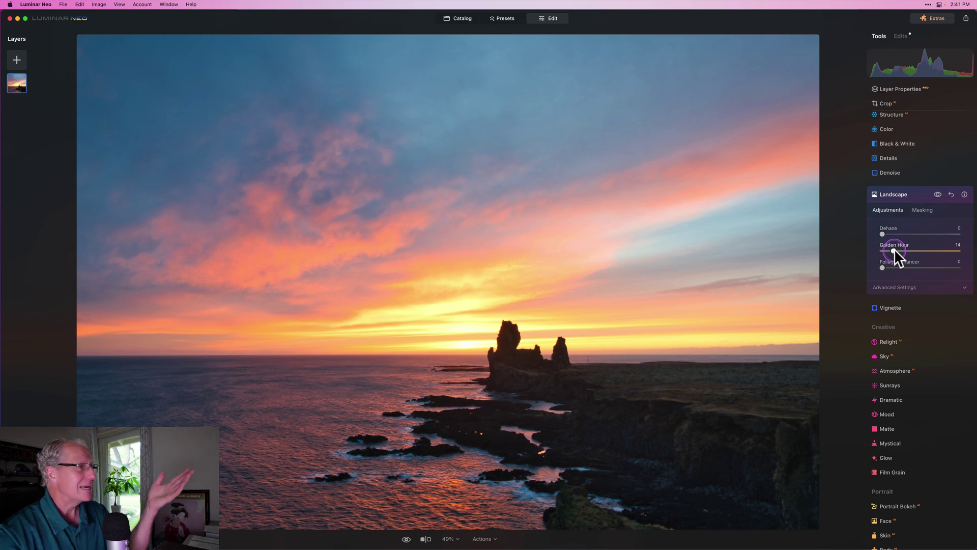
double_click(894, 249)
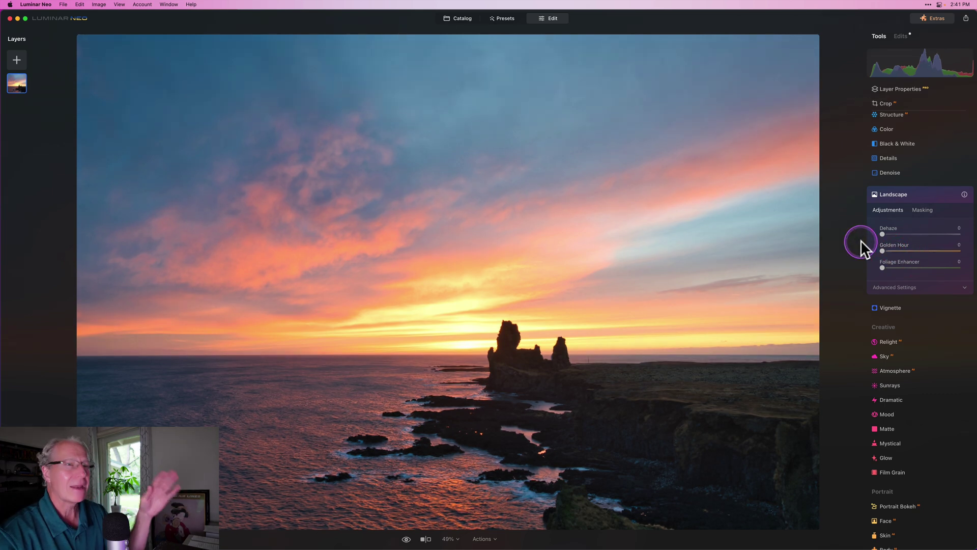
drag(881, 232, 905, 228)
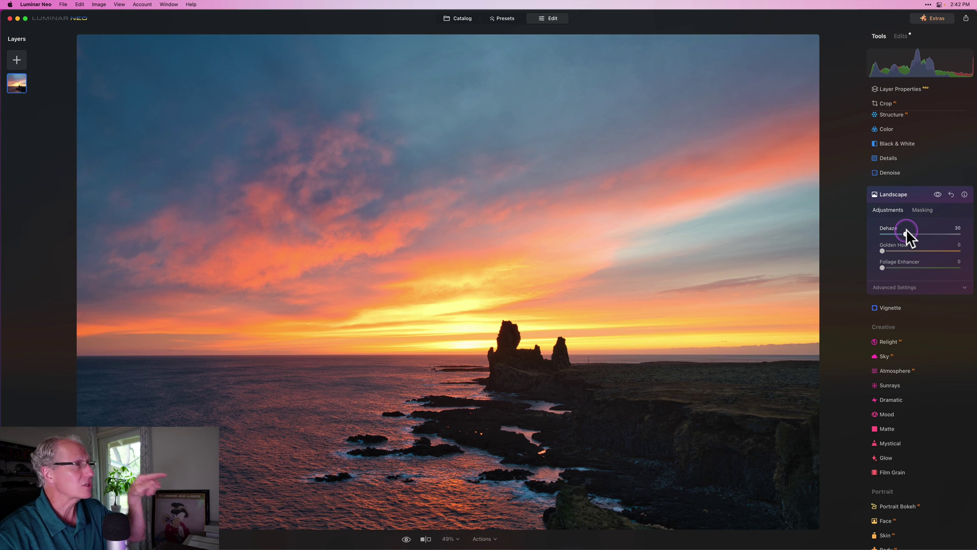
drag(905, 232, 889, 232)
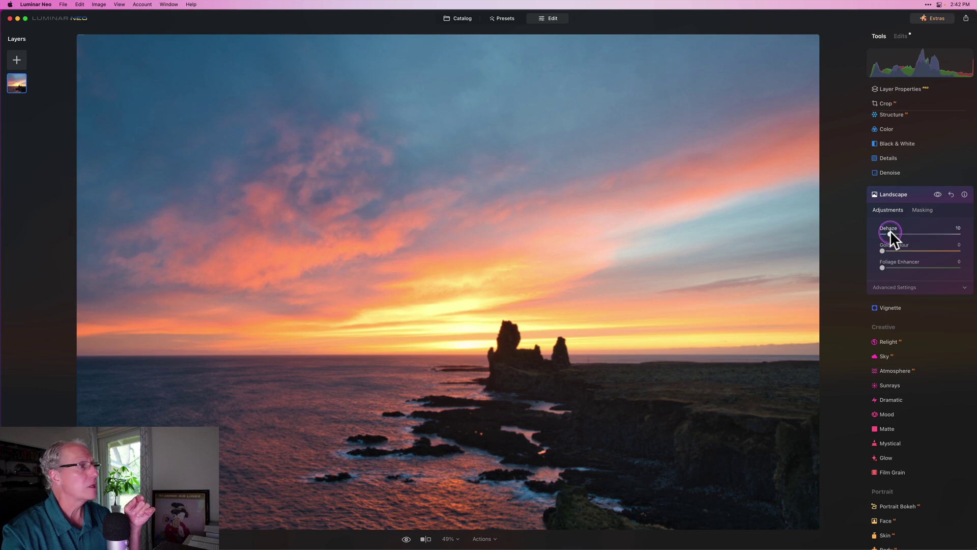
drag(887, 231, 887, 228)
click(938, 193)
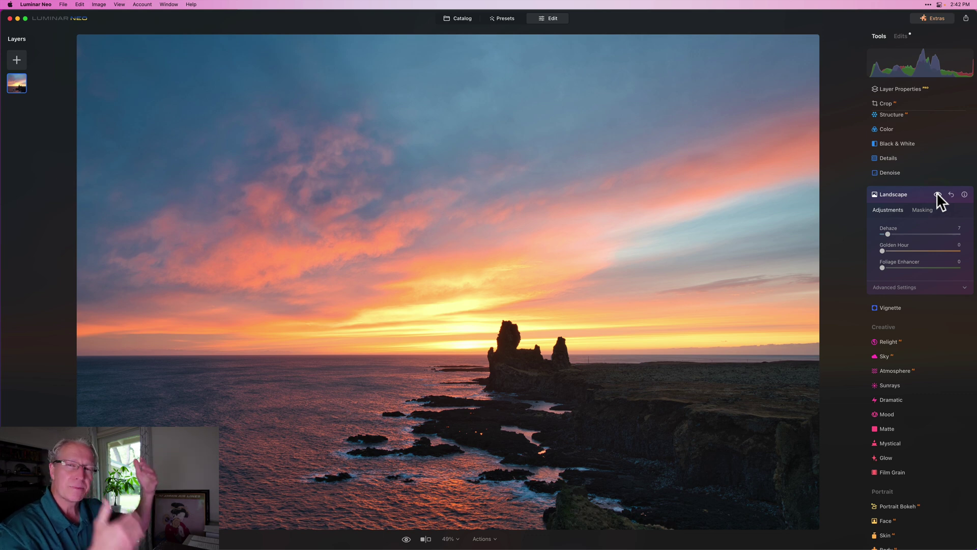
click(916, 194)
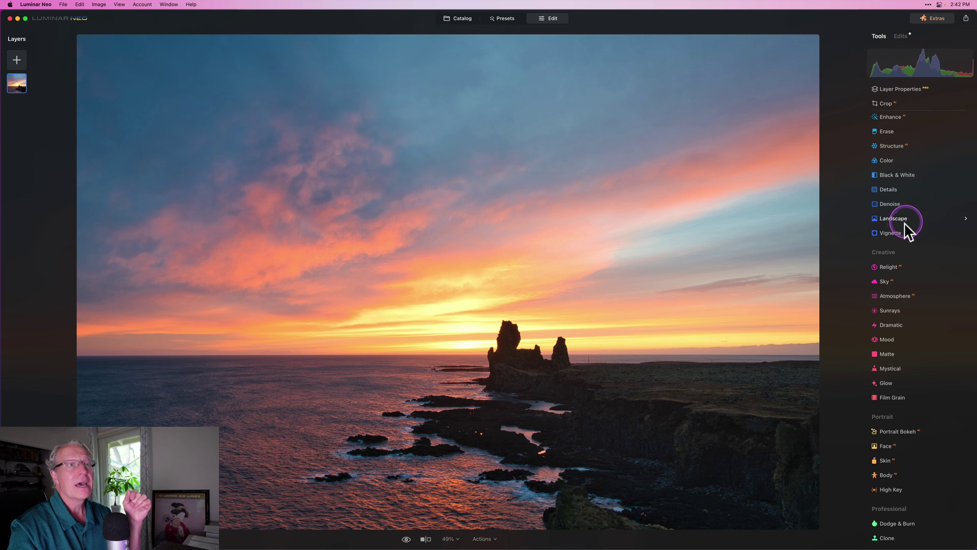
Add a Vignette with Size 36, Roundness and Feather at 100, and some Inner Light.
click(900, 226)
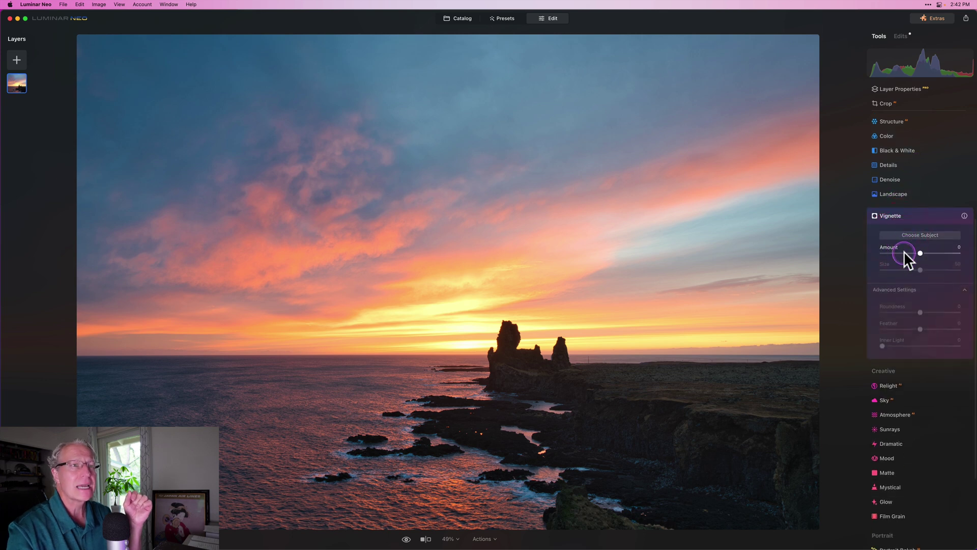
click(904, 251)
click(905, 269)
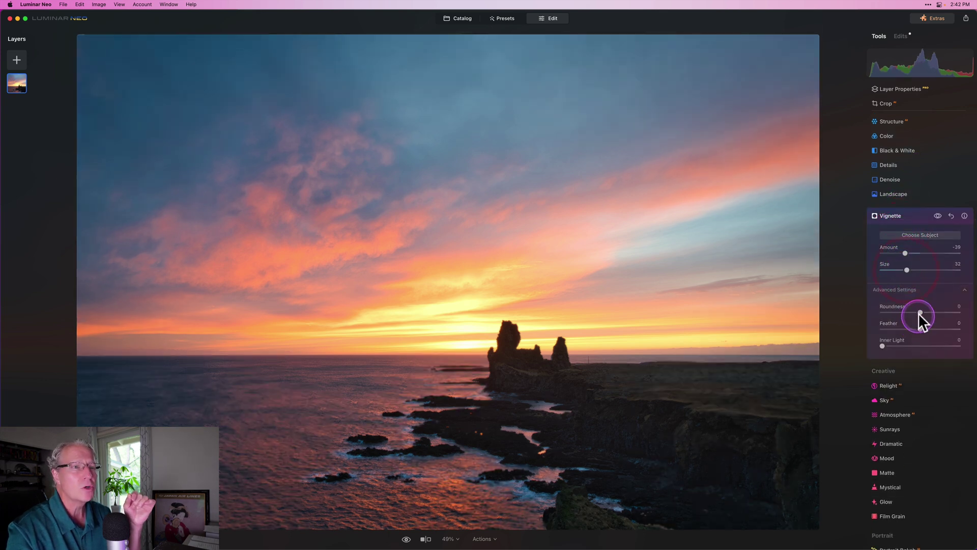
drag(918, 312, 964, 329)
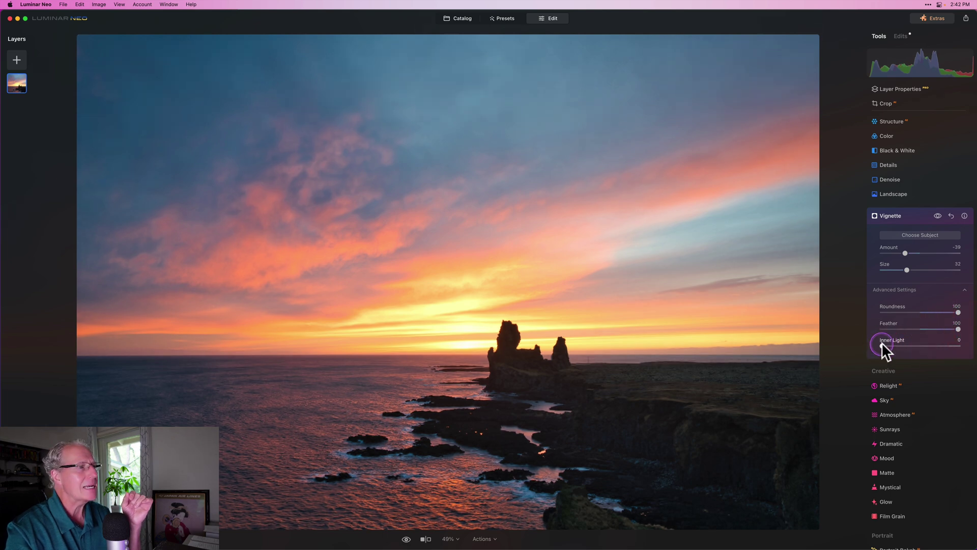
drag(881, 345, 895, 345)
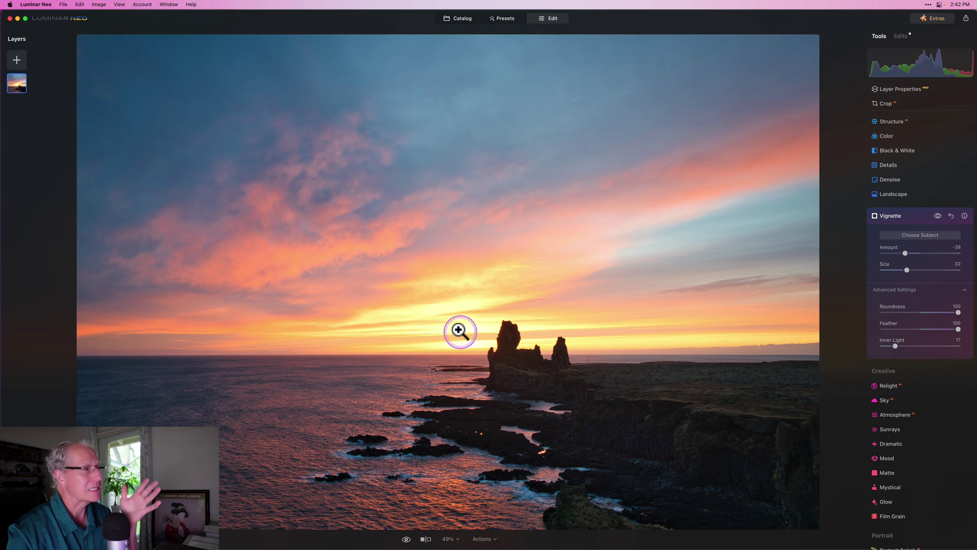
Refine the vignette to Inner Light 13 and Amount -31, compare it off and on, then view the original.
click(938, 214)
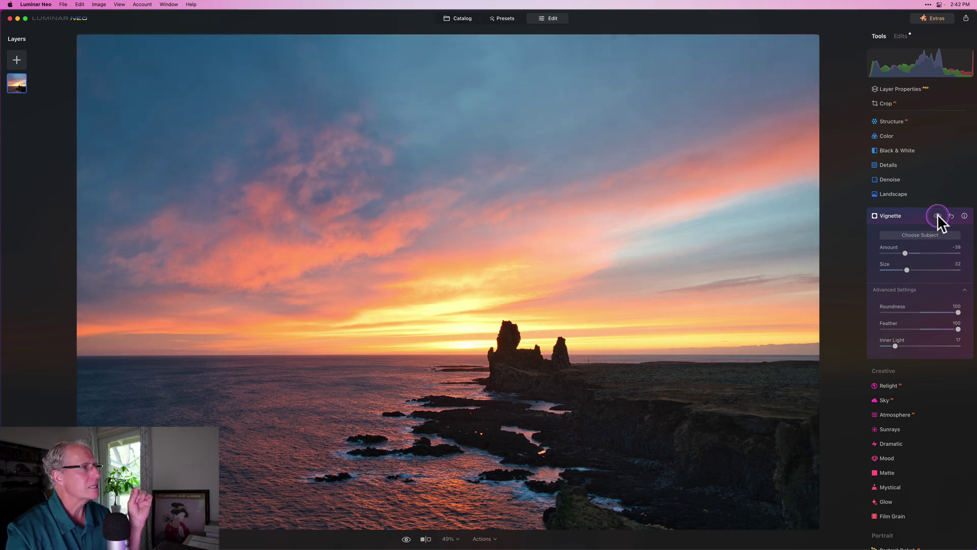
click(937, 214)
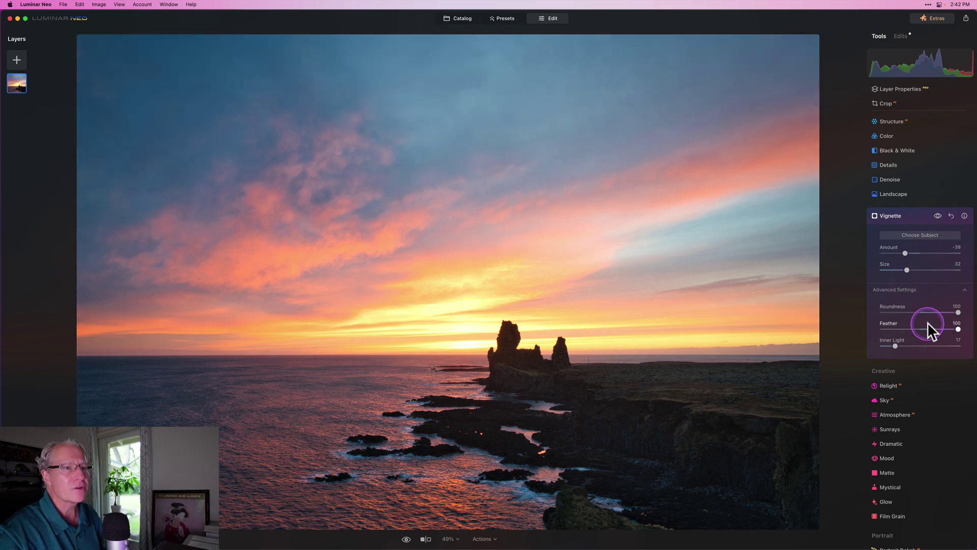
drag(894, 346, 892, 346)
drag(903, 252, 906, 252)
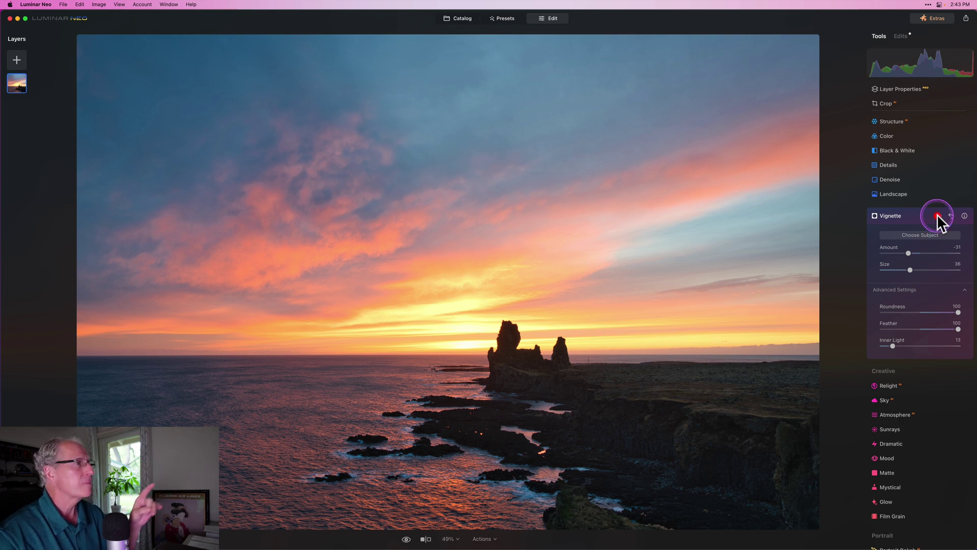
click(936, 215)
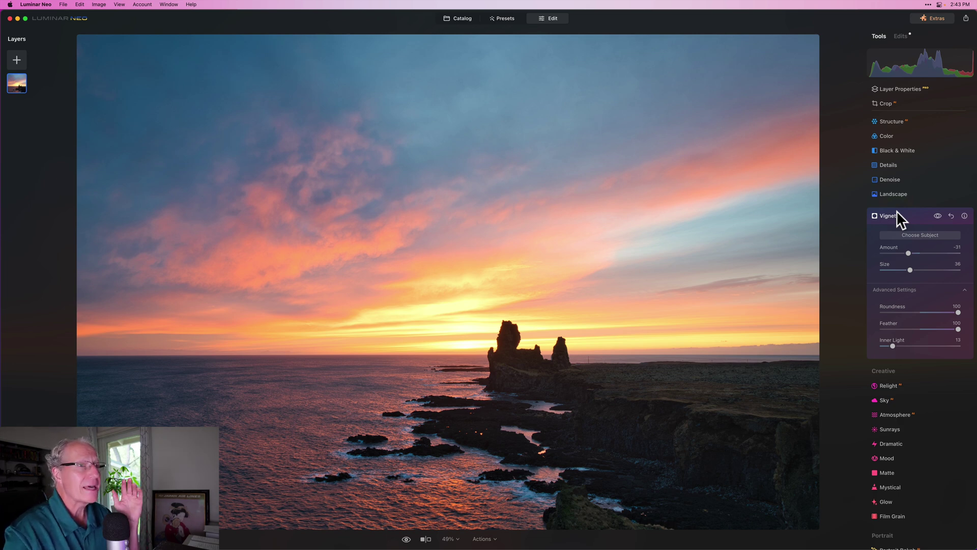
click(854, 232)
key(backslash)
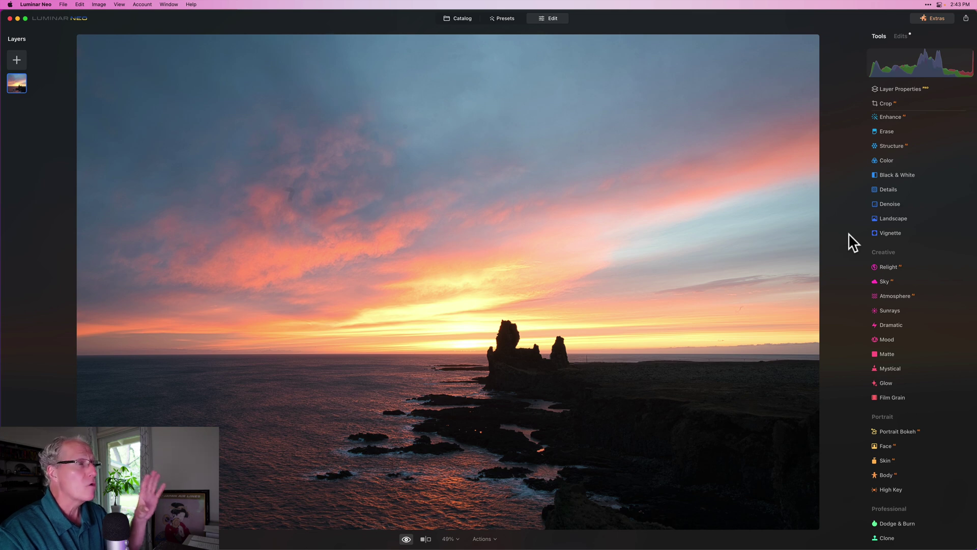
Return to the edited photo, sweep a before/after split divider across the seascape, then exit the split.
key(backslash)
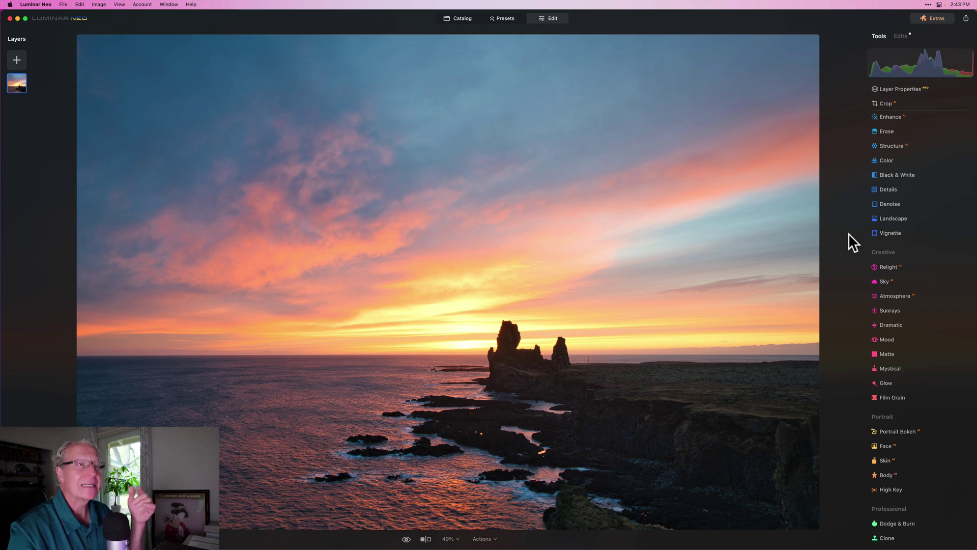
click(426, 538)
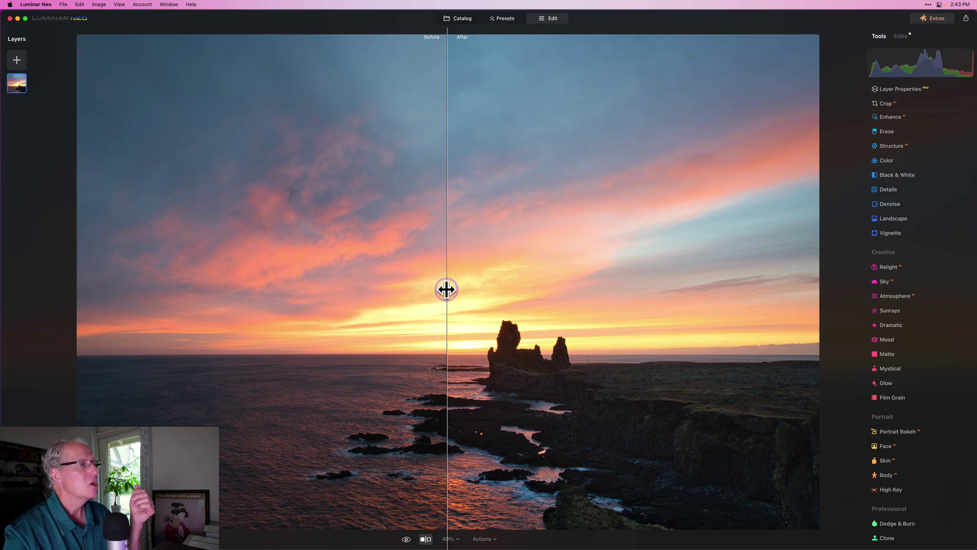
drag(447, 288, 753, 307)
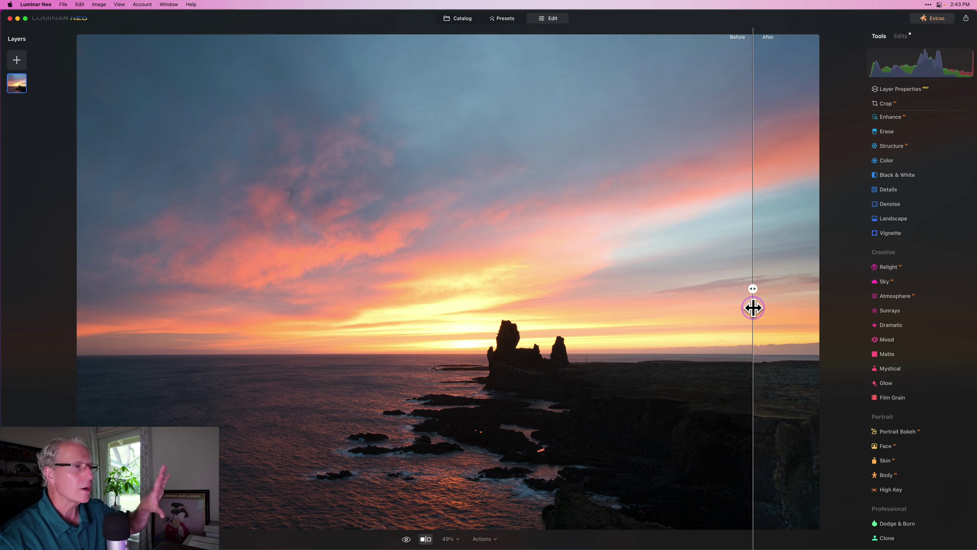
drag(753, 307, 173, 220)
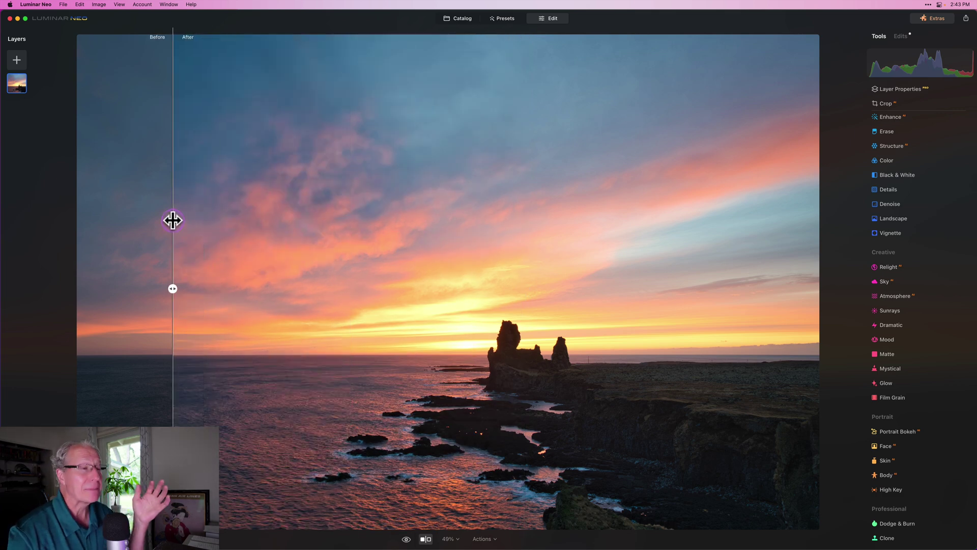
drag(172, 219, 331, 221)
click(426, 539)
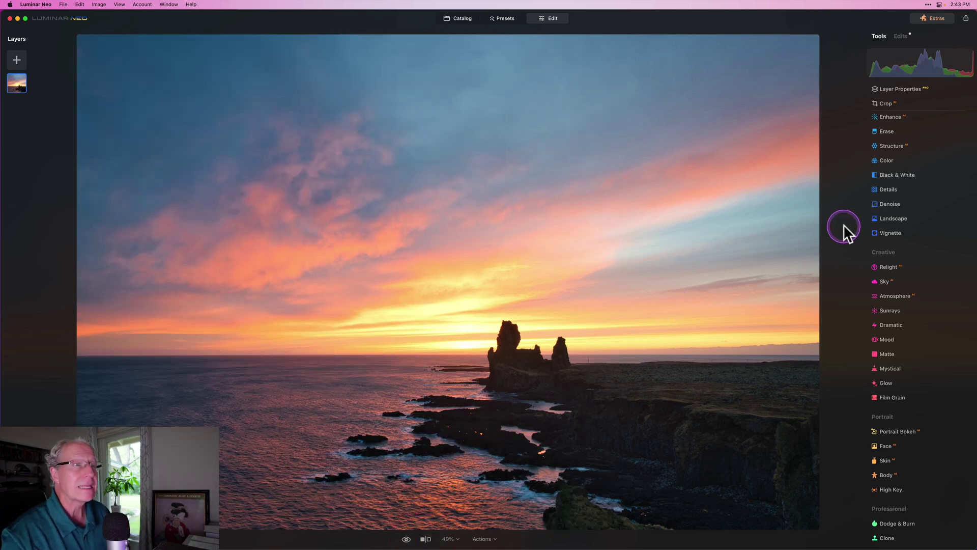
key(backslash)
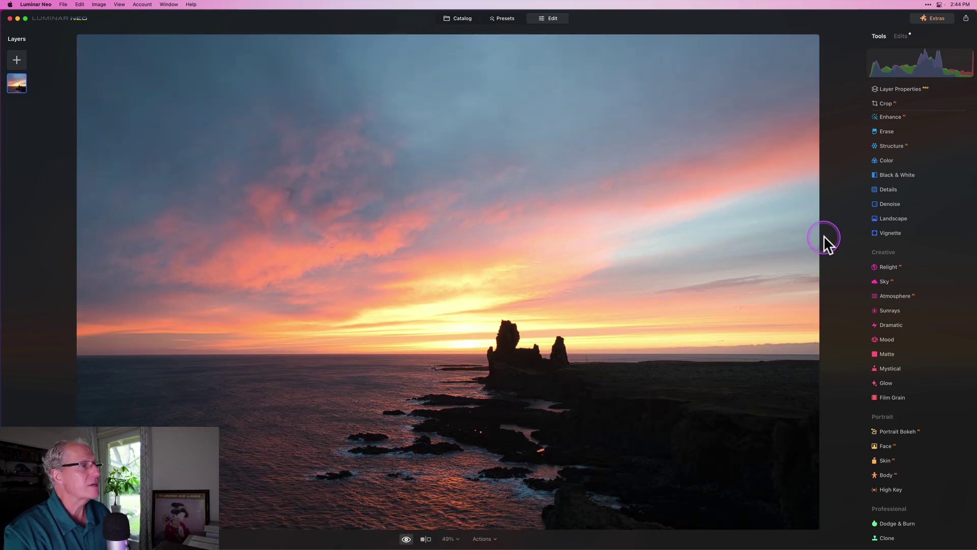
key(backslash)
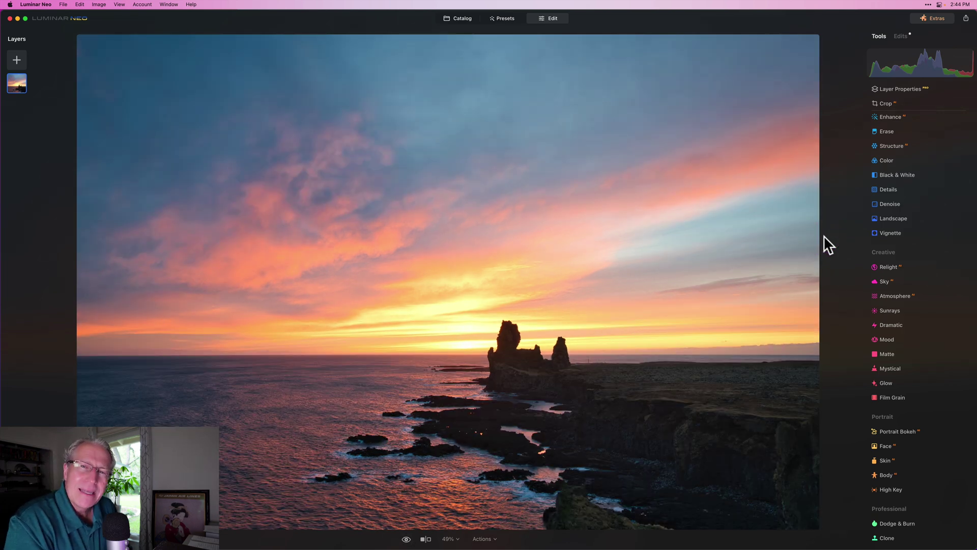